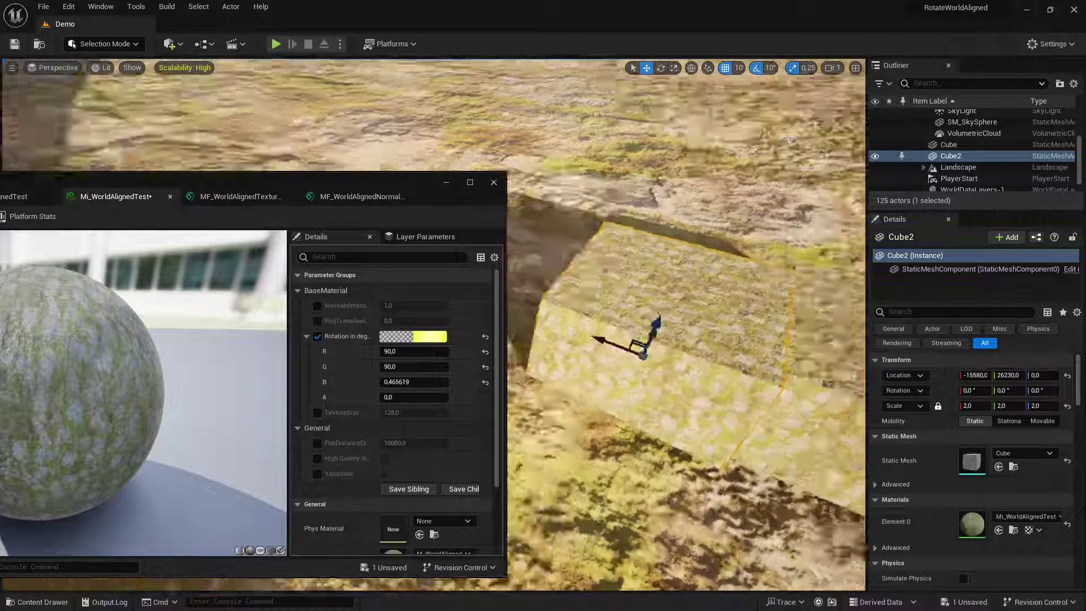
# Move the view in close to the cube and reposition the material instance window
pyautogui.moveTo(650, 328); pyautogui.dragTo(650, 328, button='right')
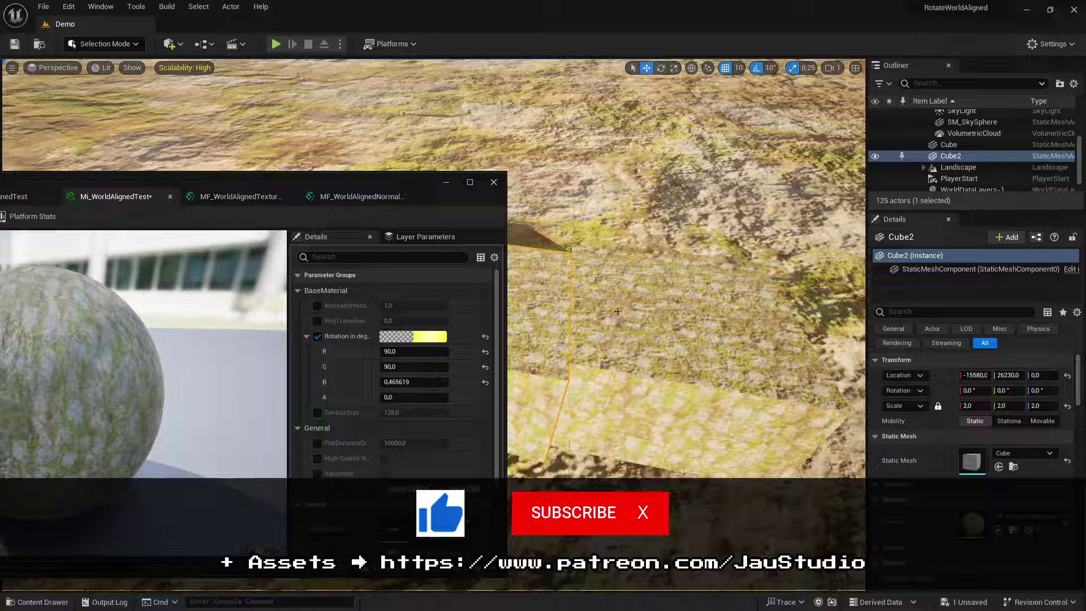
pyautogui.moveTo(591, 303)
pyautogui.mouseDown(button='right')
pyautogui.moveTo(656, 286)
pyautogui.moveTo(629, 293)
pyautogui.mouseUp(button='right')
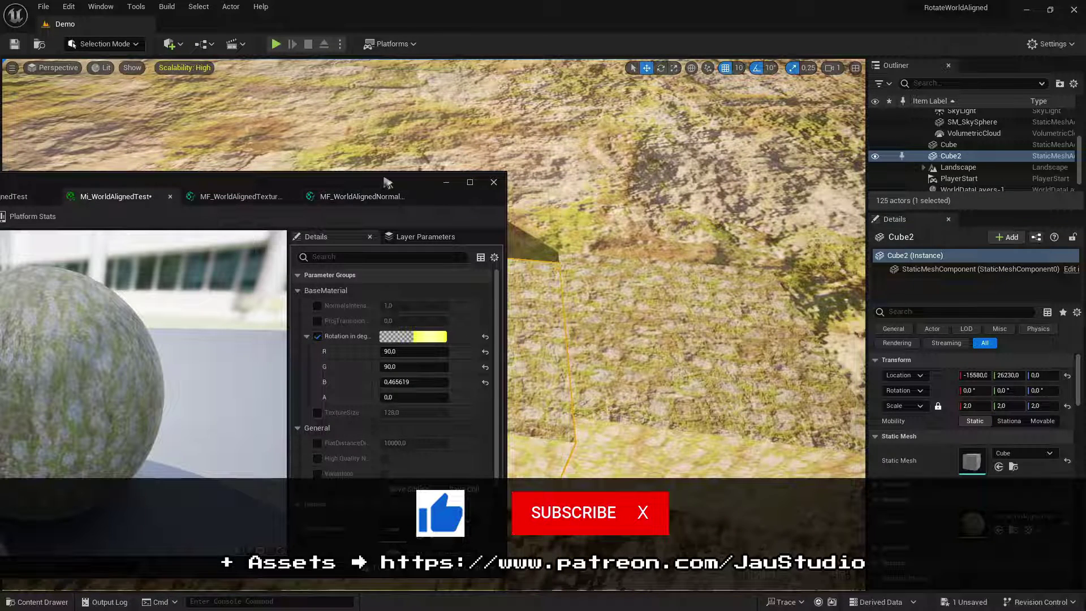
pyautogui.moveTo(349, 173); pyautogui.dragTo(245, 136)
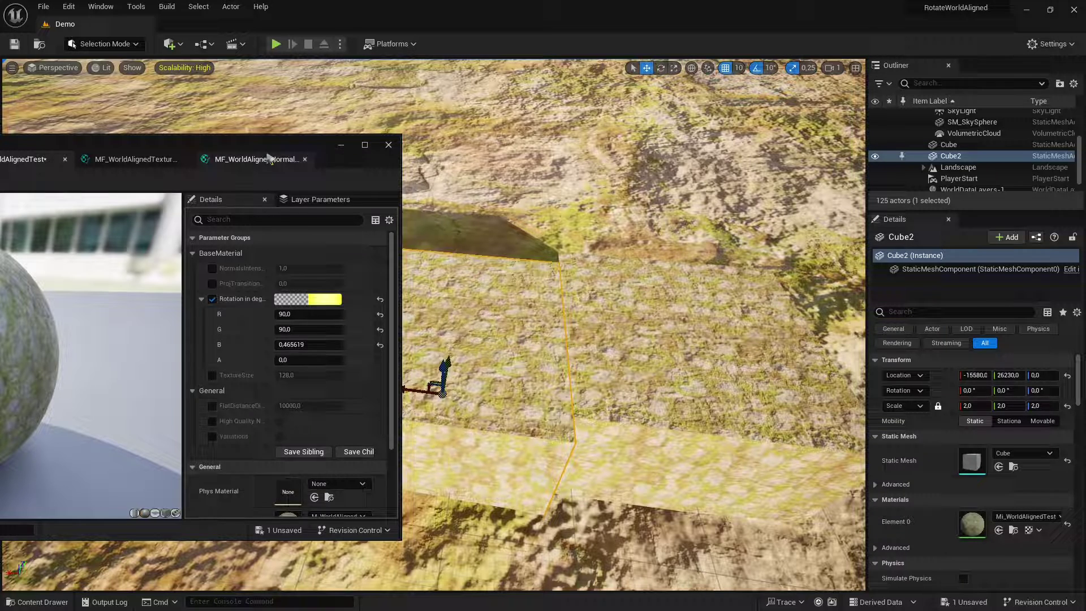
pyautogui.moveTo(252, 145); pyautogui.dragTo(286, 103)
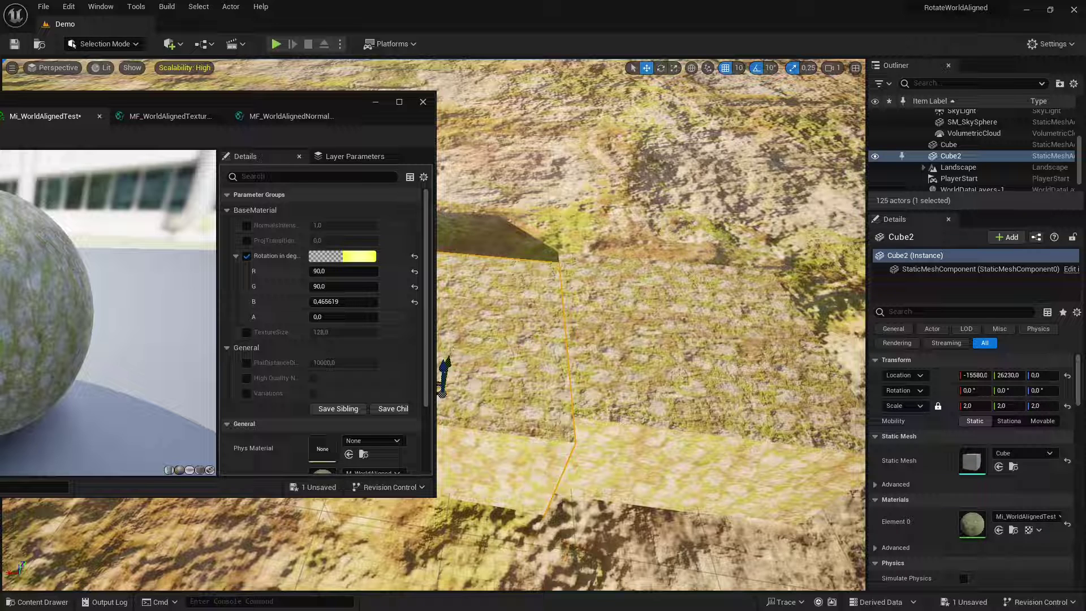
# Set the material instance's Rotation in degrees to R 90, G 0, B 90
pyautogui.moveTo(343, 271); pyautogui.dragTo(297, 271)
pyautogui.moveTo(344, 301); pyautogui.dragTo(331, 301)
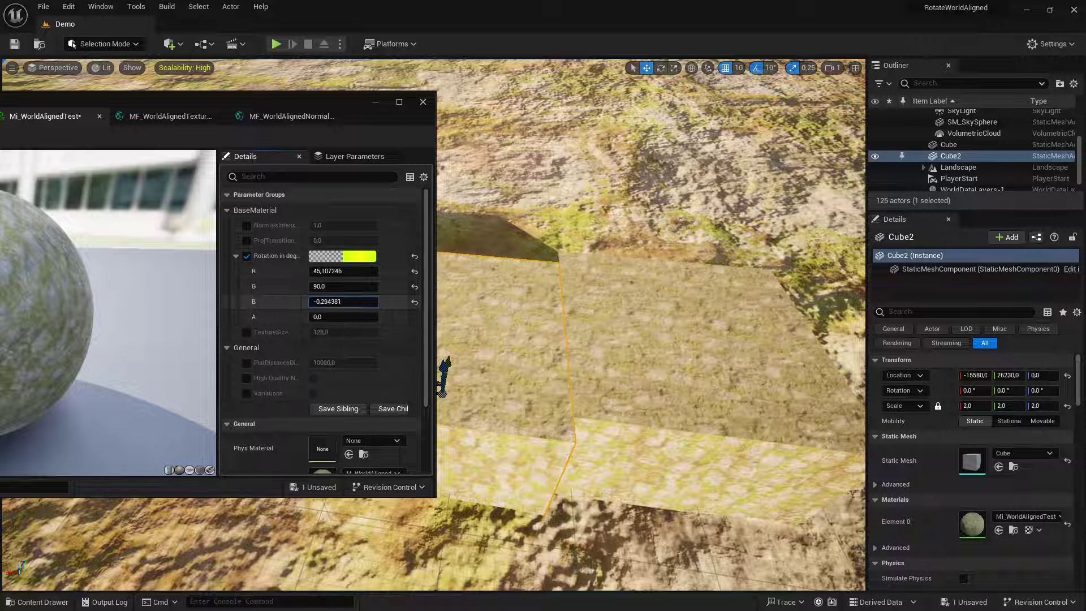
pyautogui.click(325, 302)
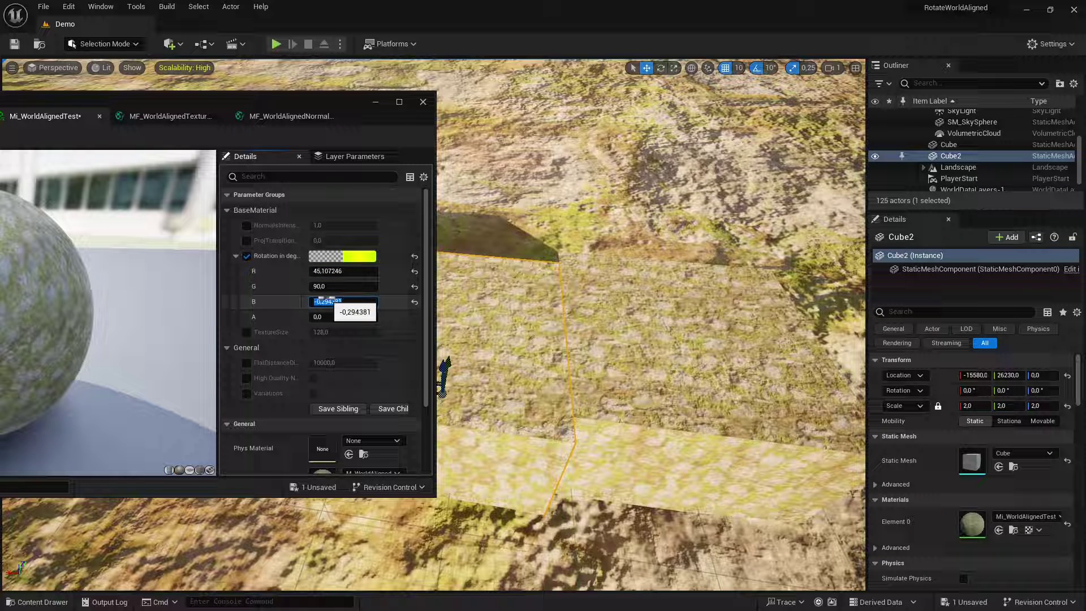
pyautogui.write('90')
pyautogui.press('Return')
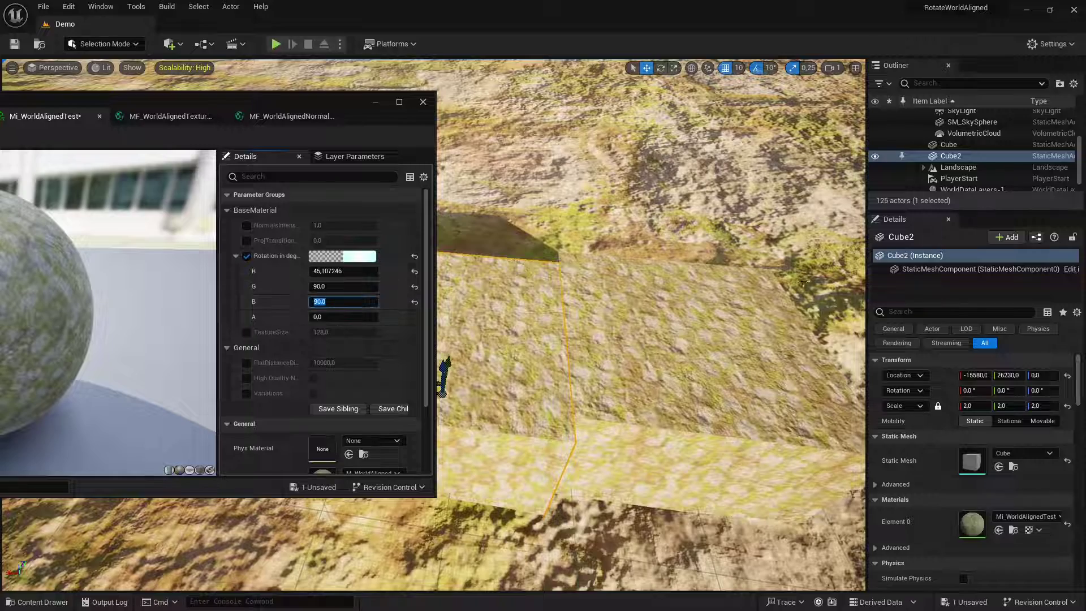
pyautogui.moveTo(696, 250); pyautogui.dragTo(686, 344, button='right')
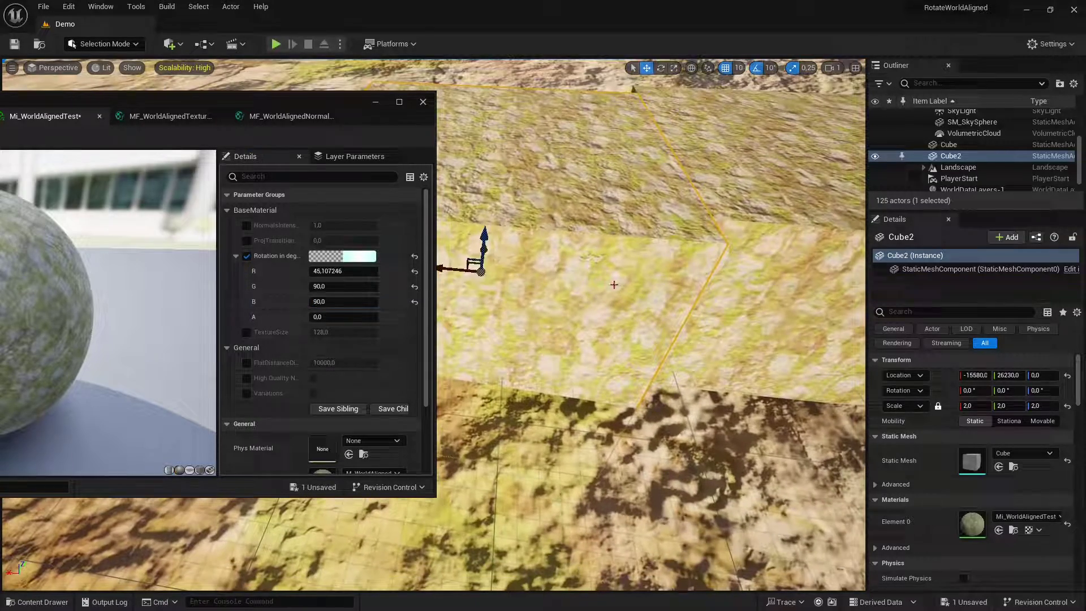
pyautogui.click(362, 272)
pyautogui.write('90')
pyautogui.press('Tab')
pyautogui.write('0')
pyautogui.press('Return')
pyautogui.moveTo(594, 254)
pyautogui.mouseDown(button='right')
pyautogui.moveTo(594, 153)
pyautogui.moveTo(662, 221)
pyautogui.moveTo(666, 162)
pyautogui.moveTo(646, 171)
pyautogui.moveTo(849, 364)
pyautogui.moveTo(815, 382)
pyautogui.mouseUp(button='right')
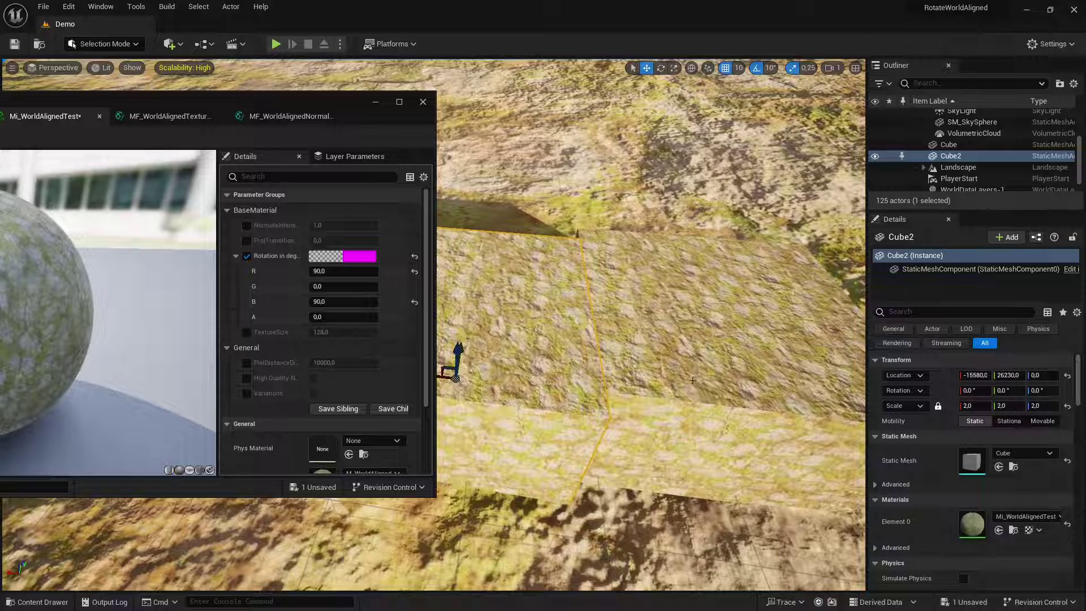
# Frame the first cube and select Cube together with Cube2
pyautogui.moveTo(815, 382); pyautogui.dragTo(815, 314, button='right')
pyautogui.moveTo(503, 583); pyautogui.dragTo(510, 543, button='right')
pyautogui.click(503, 582)
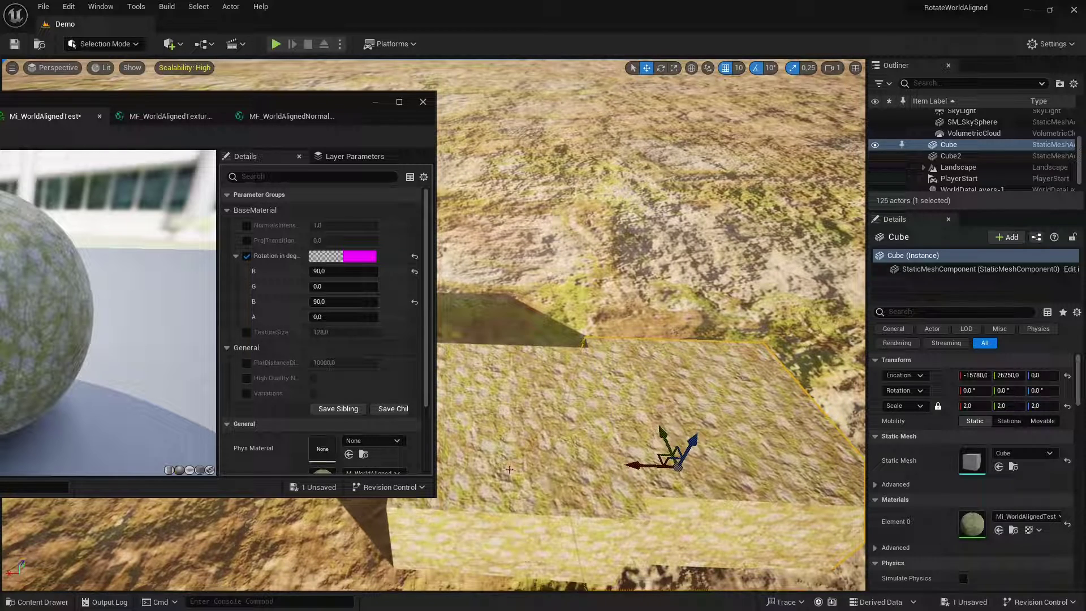
pyautogui.keyDown('ctrl'); pyautogui.click(584, 474); pyautogui.keyUp('ctrl')
# Slide both cubes along the X axis, adjusting left and right, then select the landscape
pyautogui.moveTo(465, 482)
pyautogui.mouseDown()
pyautogui.moveTo(547, 486)
pyautogui.moveTo(427, 504)
pyautogui.moveTo(455, 504)
pyautogui.mouseUp()
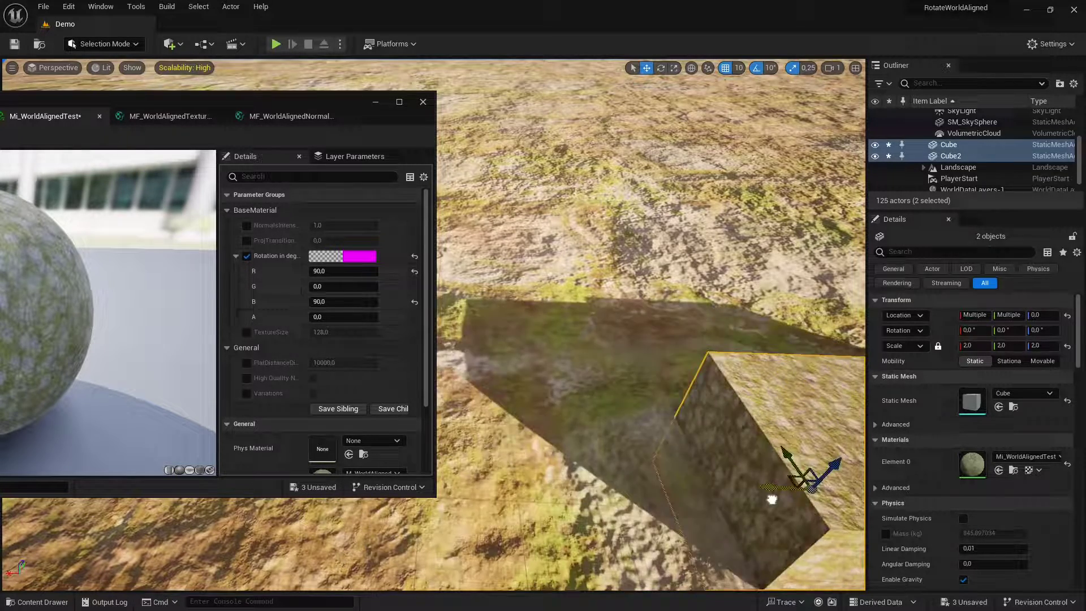
pyautogui.moveTo(454, 504); pyautogui.dragTo(396, 518)
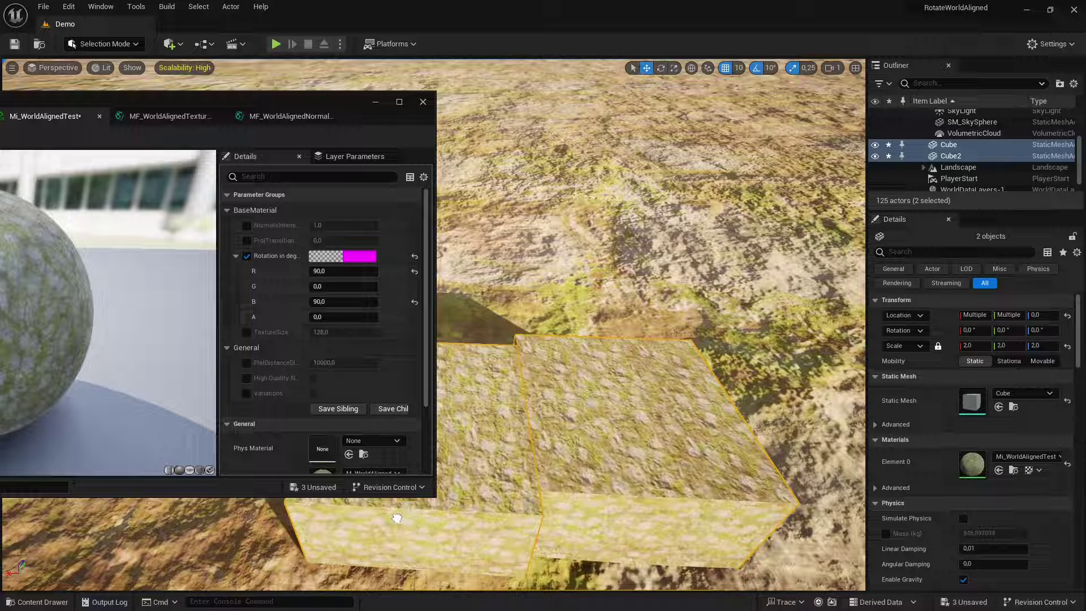
pyautogui.moveTo(397, 519); pyautogui.dragTo(453, 526)
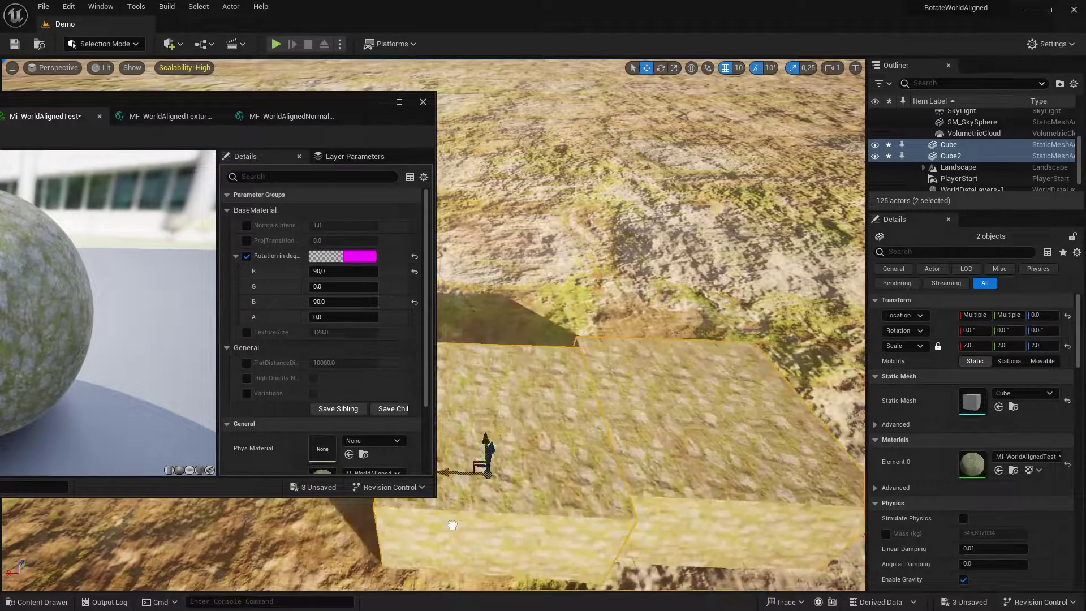
pyautogui.scroll(-2, 712, 283)
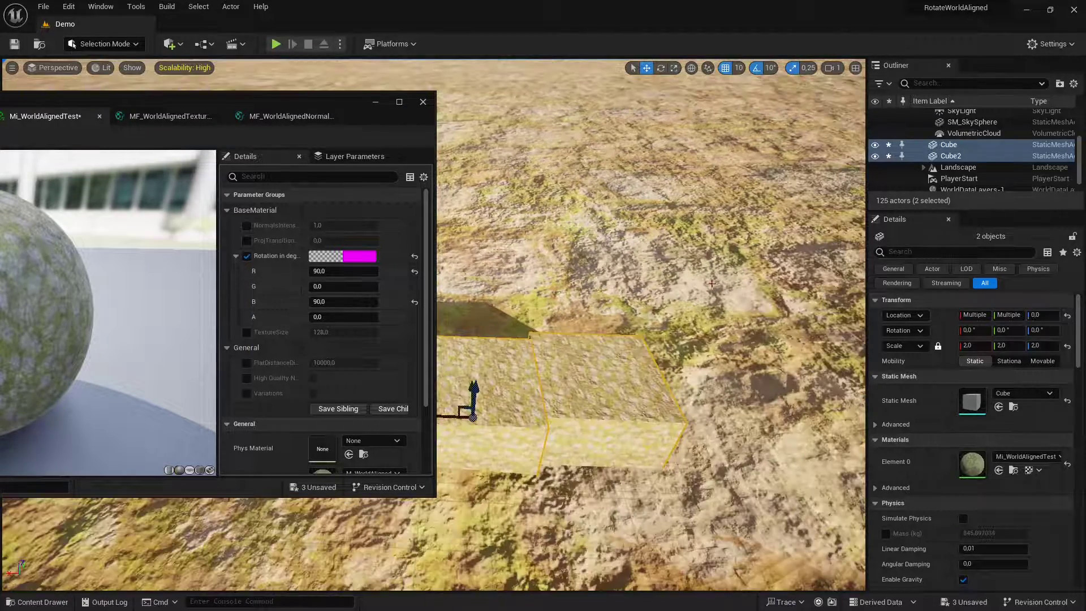
pyautogui.click(711, 283)
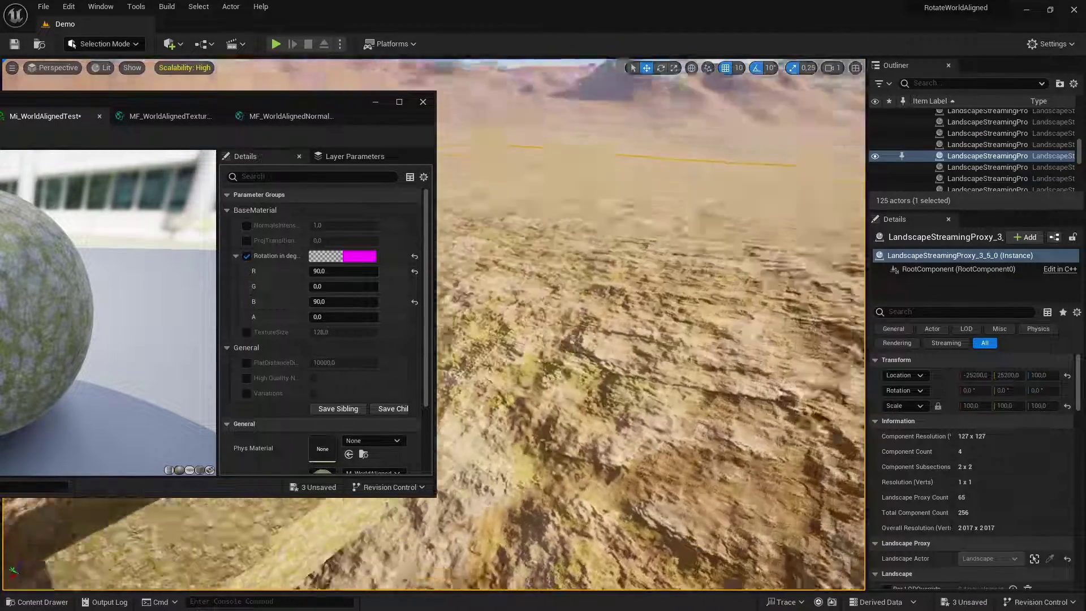
# Deselect everything and fly the viewport toward the rocky slope and dunes
pyautogui.moveTo(711, 283); pyautogui.dragTo(773, 139, button='right')
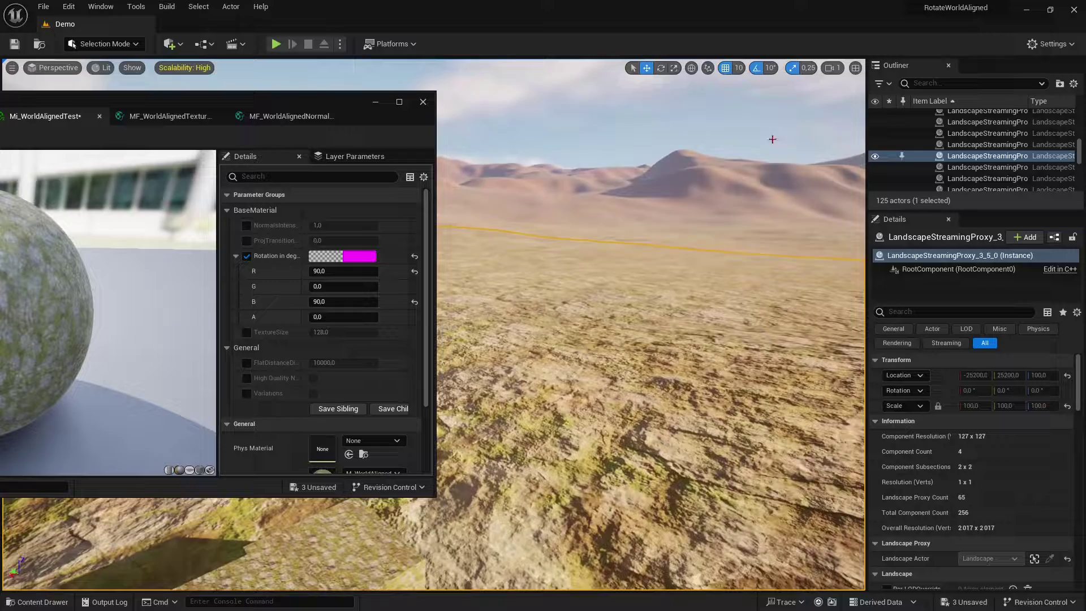
pyautogui.press('Escape')
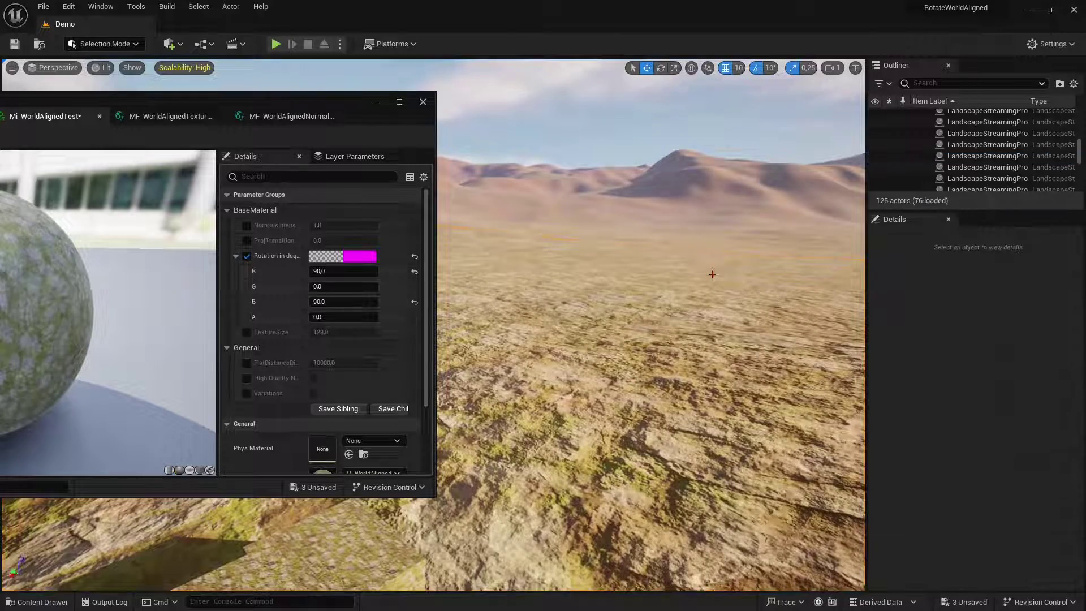
pyautogui.moveTo(632, 379)
pyautogui.mouseDown(button='right')
pyautogui.moveTo(632, 441)
pyautogui.moveTo(632, 407)
pyautogui.moveTo(734, 243)
pyautogui.mouseUp(button='right')
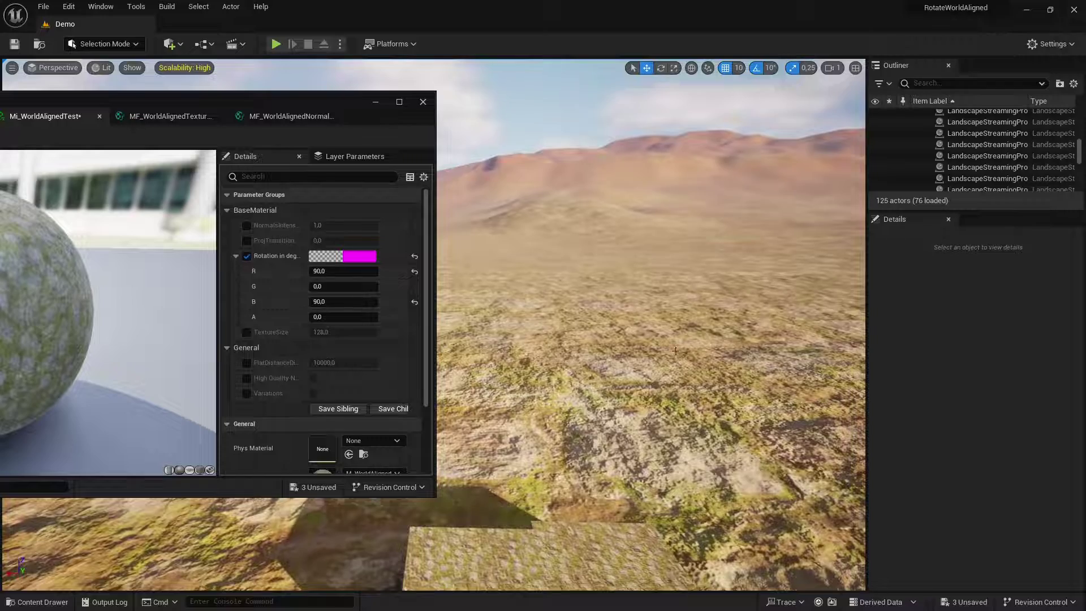
pyautogui.moveTo(676, 351)
pyautogui.mouseDown(button='right')
pyautogui.moveTo(676, 364)
pyautogui.moveTo(683, 323)
pyautogui.mouseUp(button='right')
pyautogui.moveTo(314, 101)
pyautogui.mouseDown()
pyautogui.moveTo(532, 118)
pyautogui.moveTo(634, 110)
pyautogui.mouseUp()
# Show the M_WorldAlignedTest graph maximized with the Content Drawer open
pyautogui.click(243, 125)
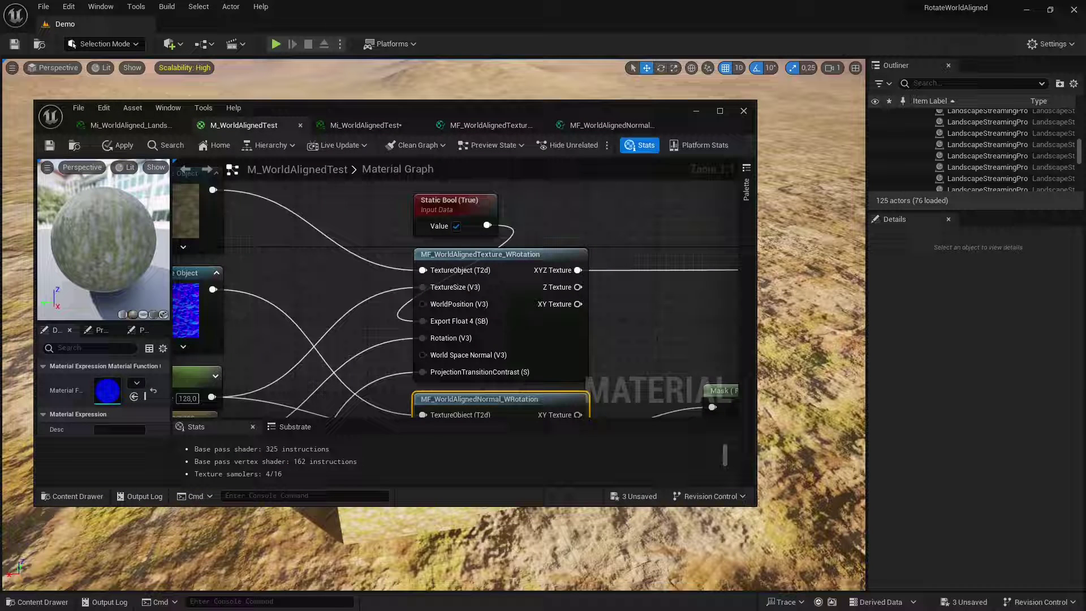
pyautogui.click(720, 110)
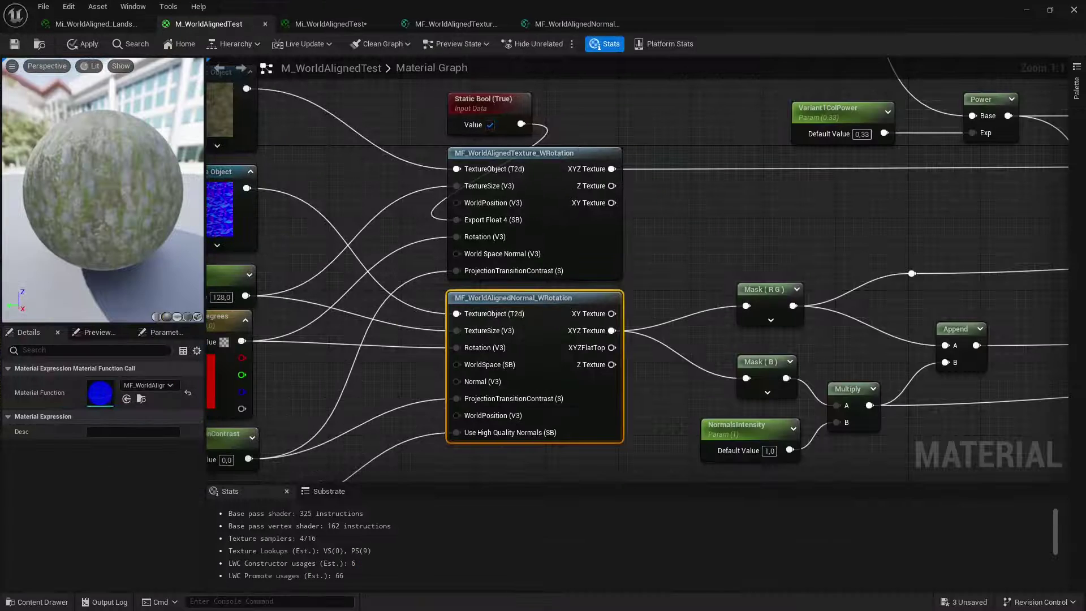
pyautogui.click(34, 602)
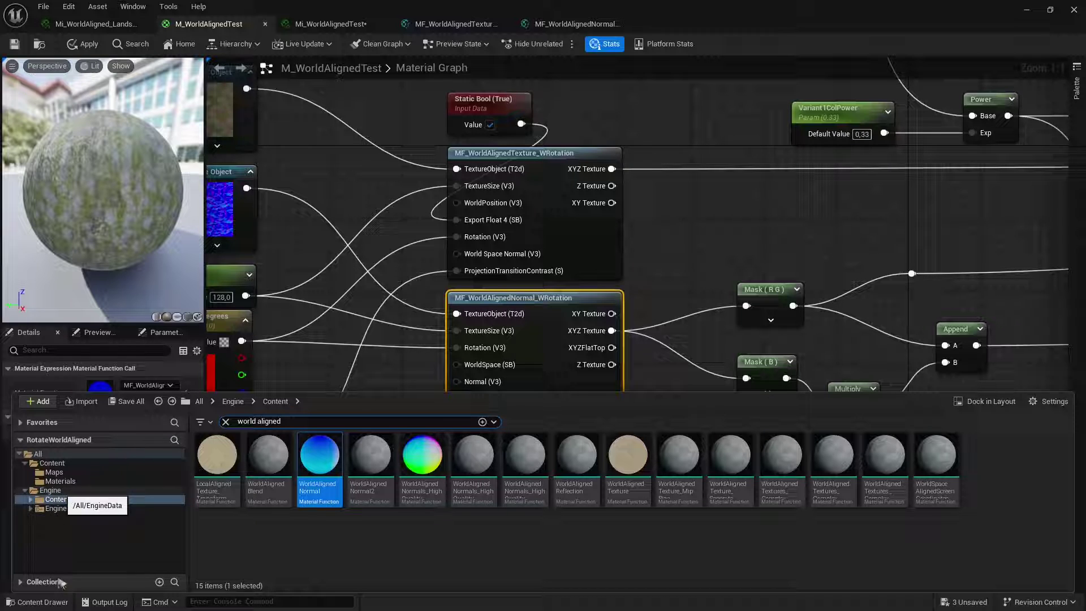
# Check the asset view options and try dragging the functions out, cancelling the move
pyautogui.click(1037, 403)
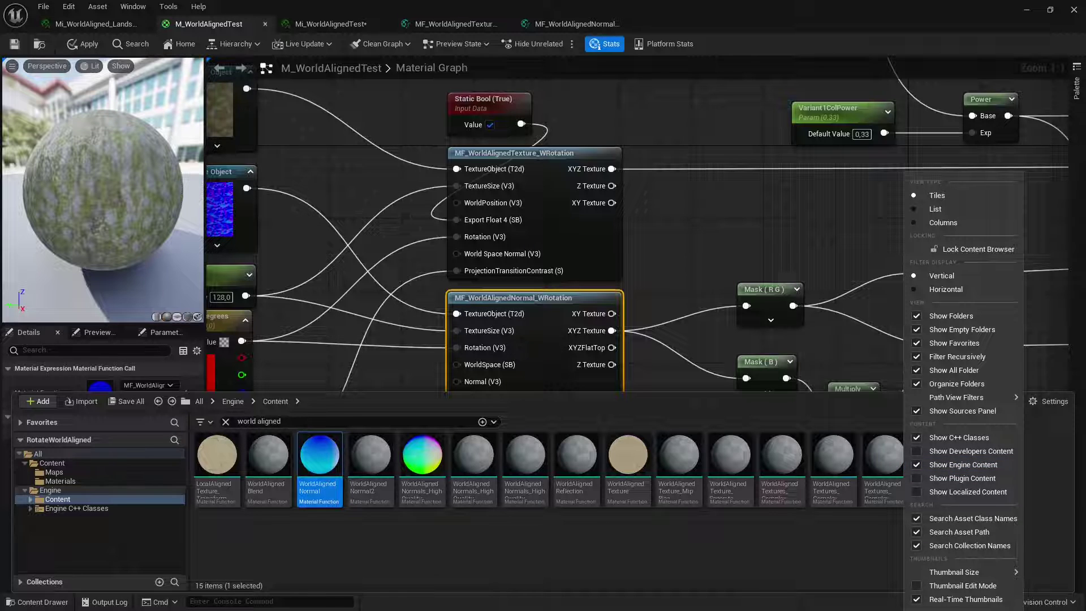
pyautogui.click(577, 415)
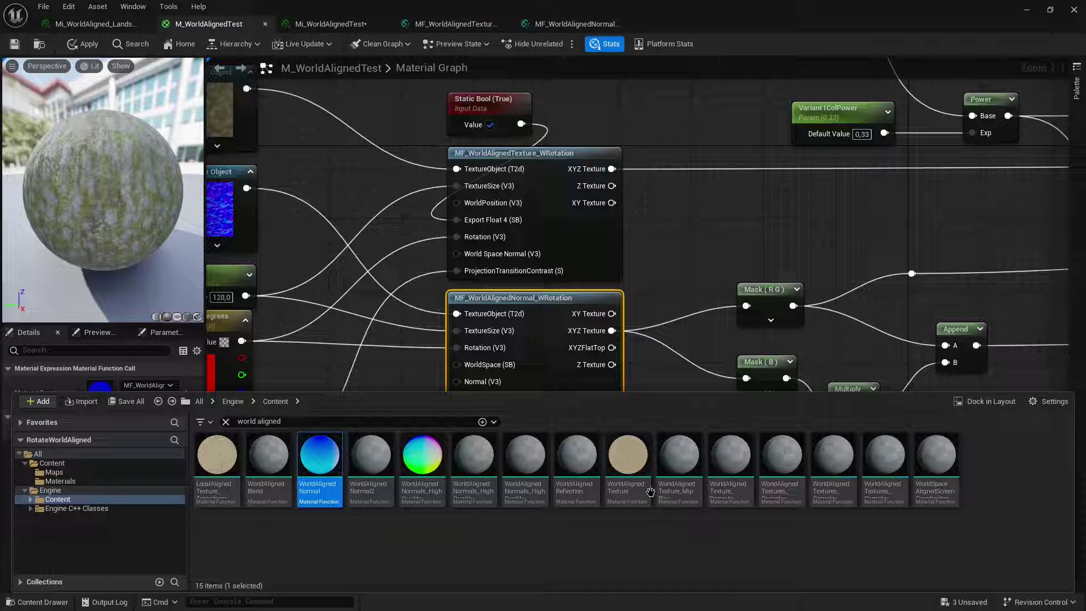
pyautogui.keyDown('ctrl'); pyautogui.click(628, 483); pyautogui.keyUp('ctrl')
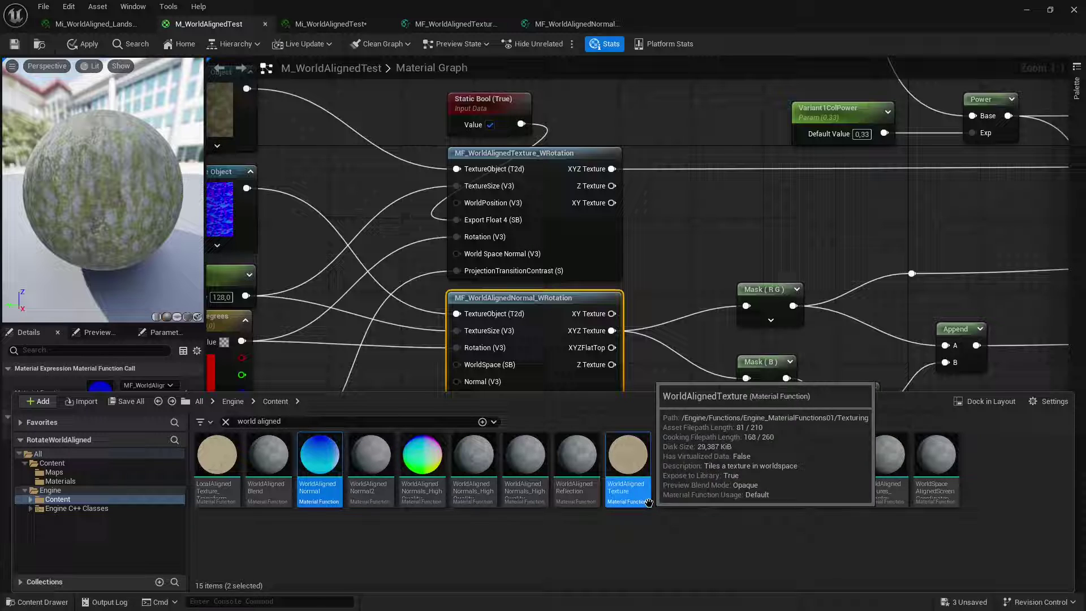
pyautogui.press('super+Down')
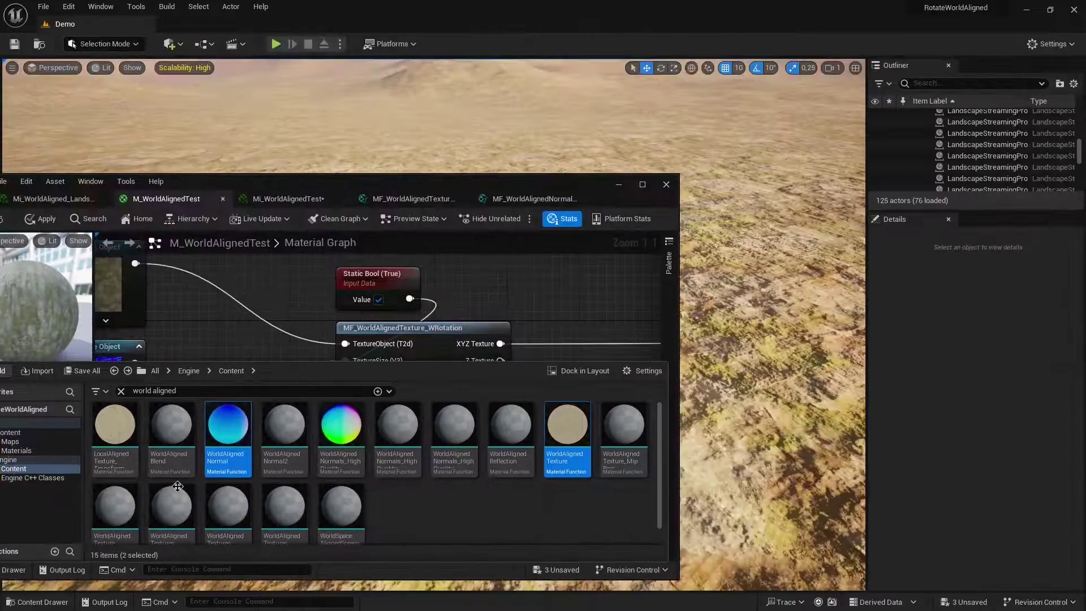
pyautogui.moveTo(390, 408); pyautogui.dragTo(594, 493)
pyautogui.click(645, 510)
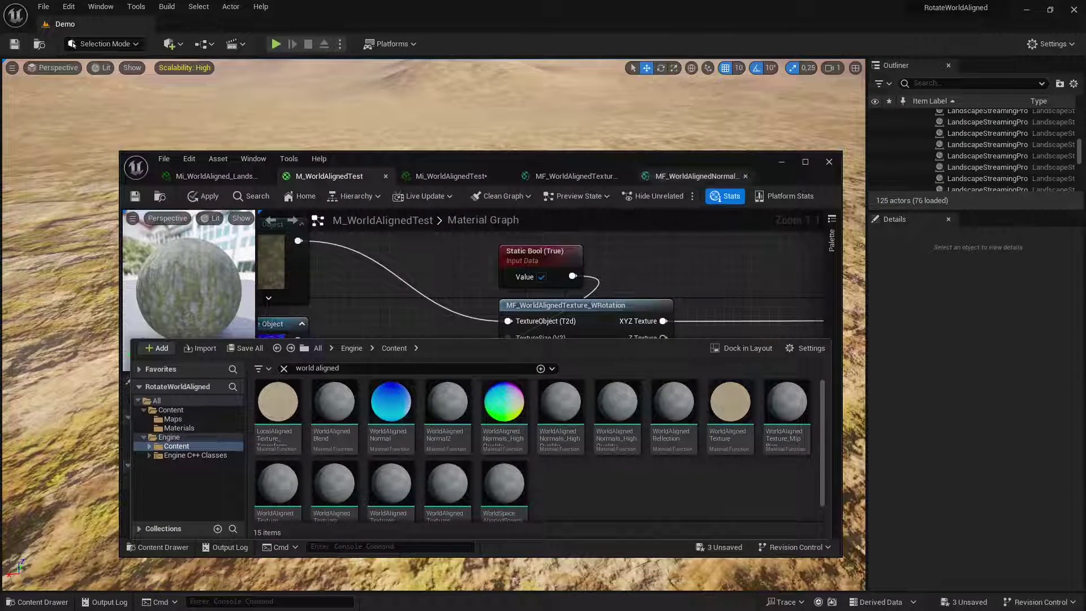
# Copy WorldAlignedTexture and WorldAlignedNormal into the Content folder, then open MF_WorldAlignedTexture_WRotation
pyautogui.press('super+Up')
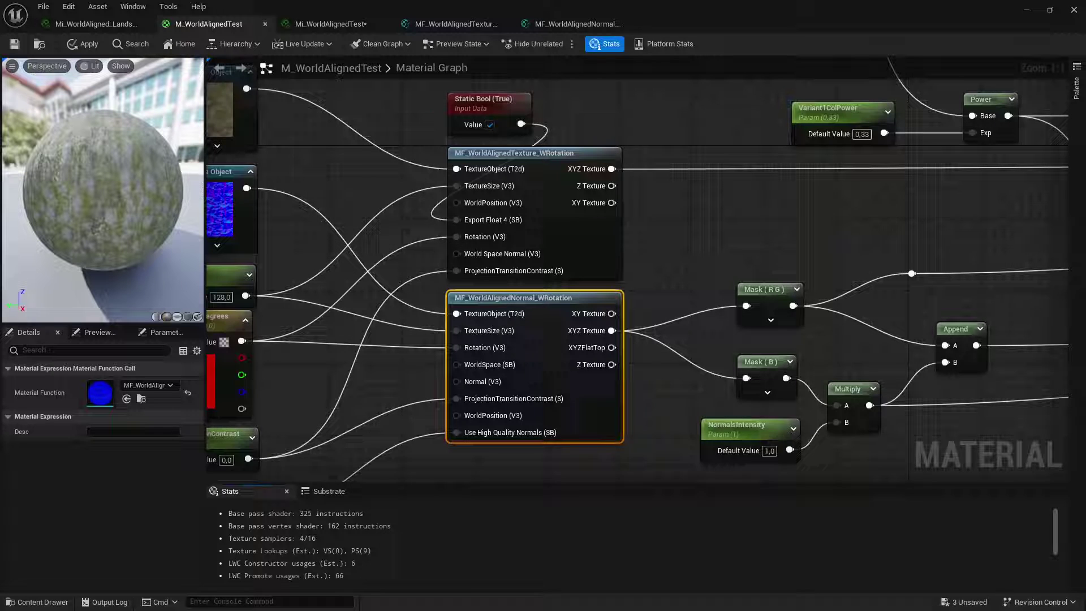
pyautogui.hotkey('ctrl', 'space')
pyautogui.click(629, 464)
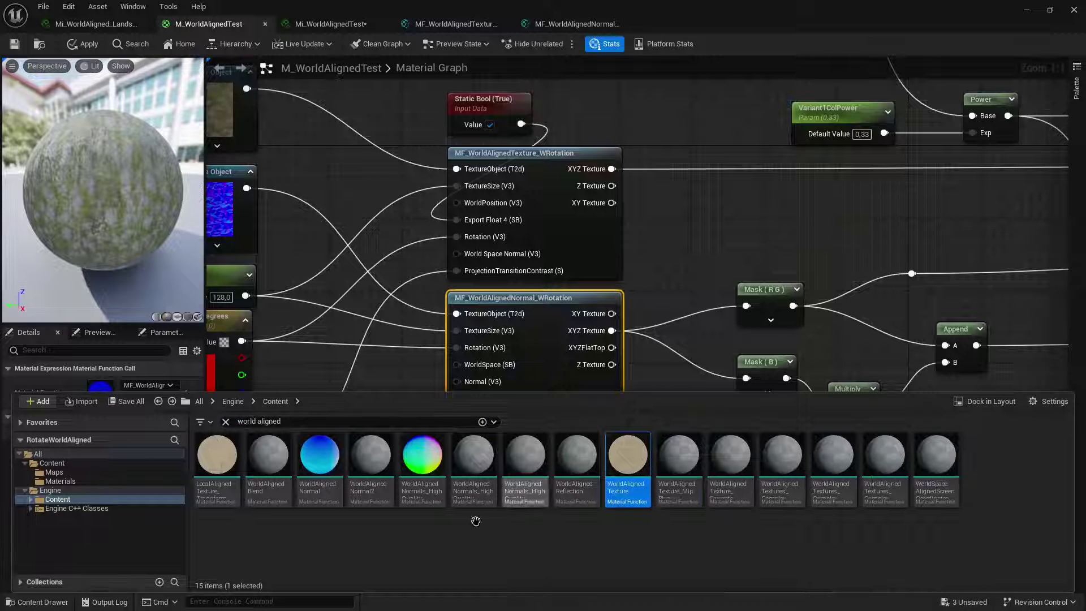
pyautogui.keyDown('ctrl'); pyautogui.click(320, 463); pyautogui.keyUp('ctrl')
pyautogui.moveTo(319, 463)
pyautogui.mouseDown()
pyautogui.moveTo(239, 524)
pyautogui.moveTo(70, 465)
pyautogui.mouseUp()
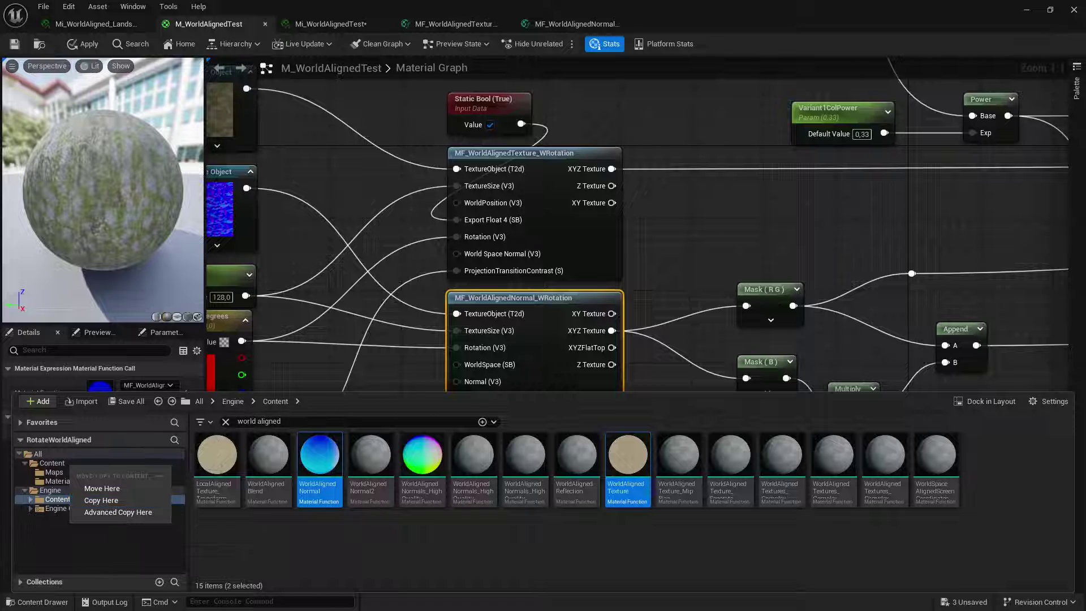
pyautogui.click(113, 502)
pyautogui.scroll(-1, 686, 220)
pyautogui.scroll(-1, 686, 220)
pyautogui.doubleClick(585, 176)
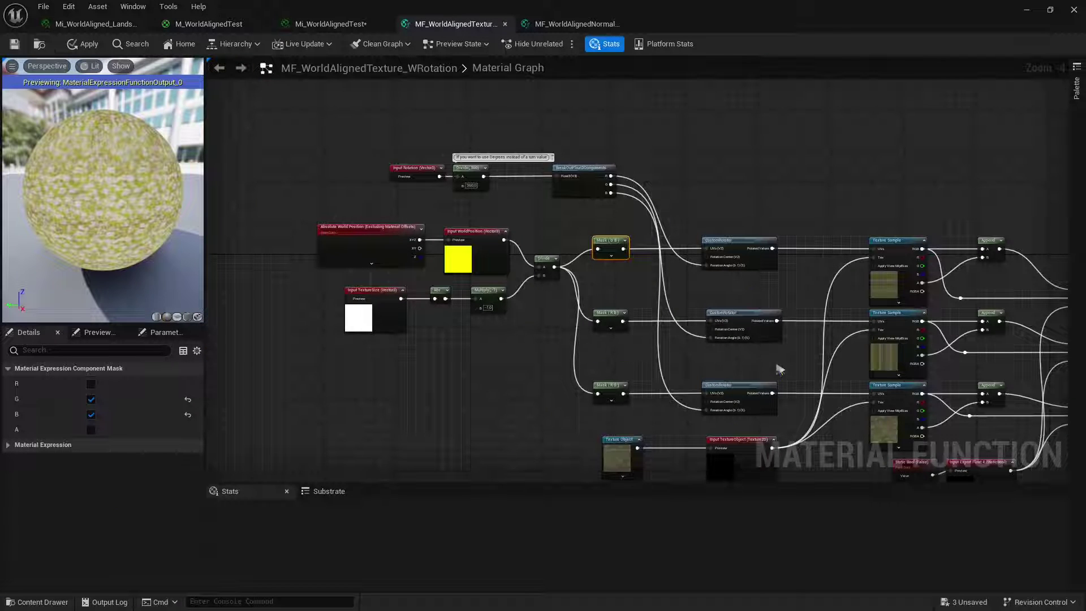
pyautogui.scroll(-4, 776, 374)
pyautogui.scroll(2, 828, 362)
pyautogui.scroll(3, 829, 363)
pyautogui.scroll(-2, 687, 347)
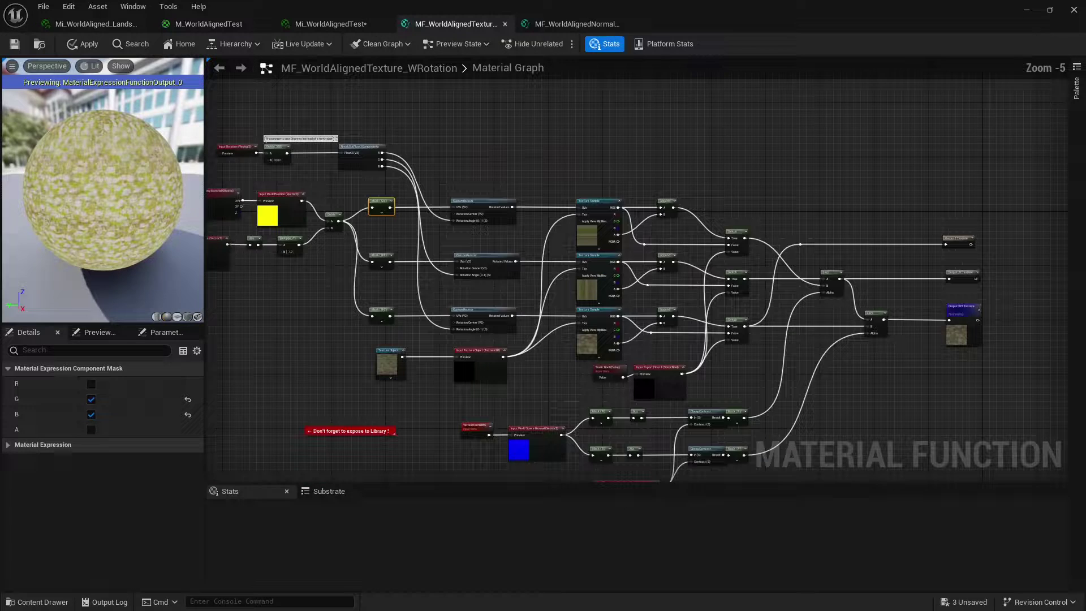
# Open the engine's original WorldAlignedTexture function from the Content Drawer, then close it
pyautogui.click(42, 602)
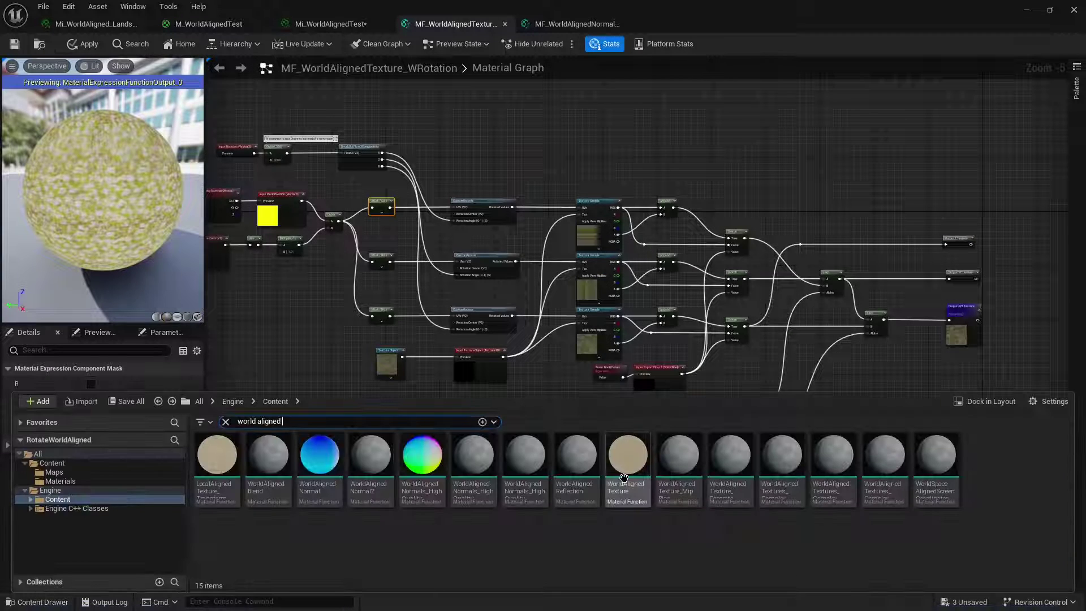
pyautogui.doubleClick(628, 479)
pyautogui.scroll(-2, 662, 280)
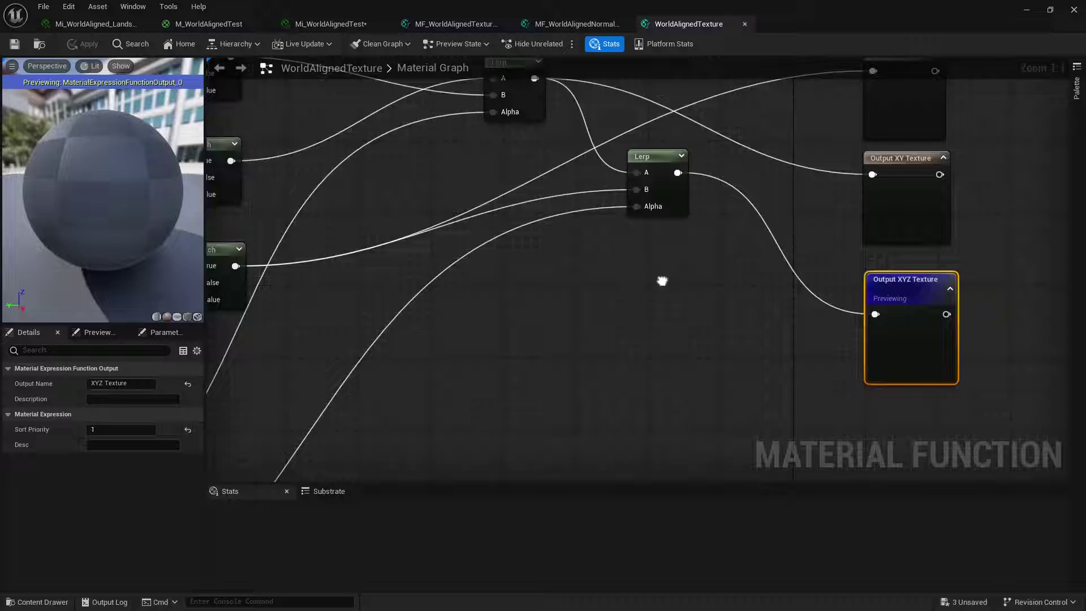
pyautogui.scroll(-2, 662, 279)
pyautogui.scroll(-2, 670, 332)
pyautogui.scroll(-1, 670, 332)
pyautogui.scroll(5, 669, 332)
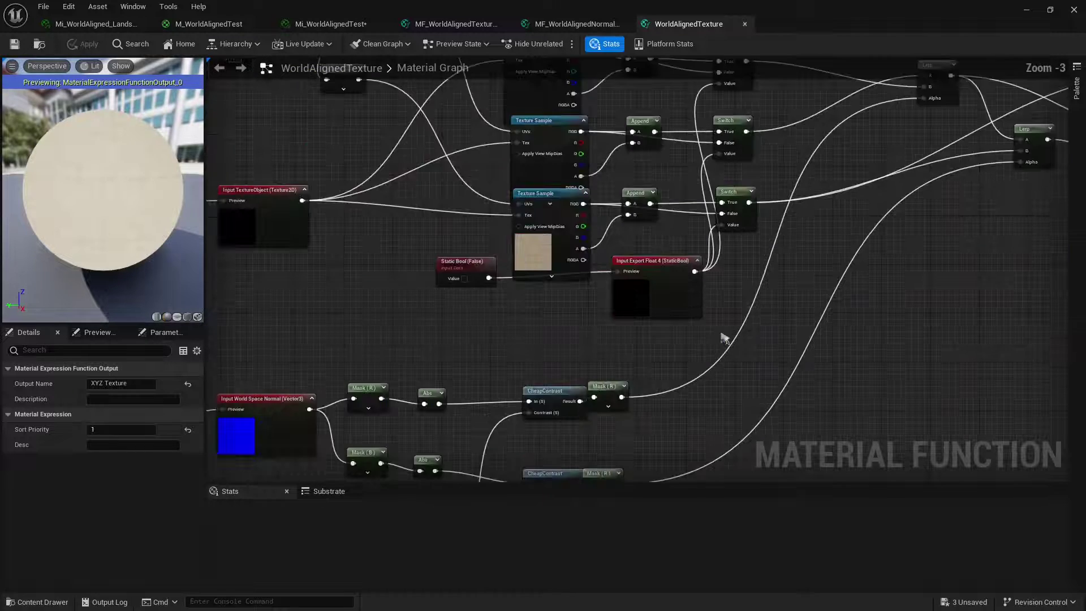
pyautogui.scroll(-1, 670, 332)
pyautogui.click(745, 23)
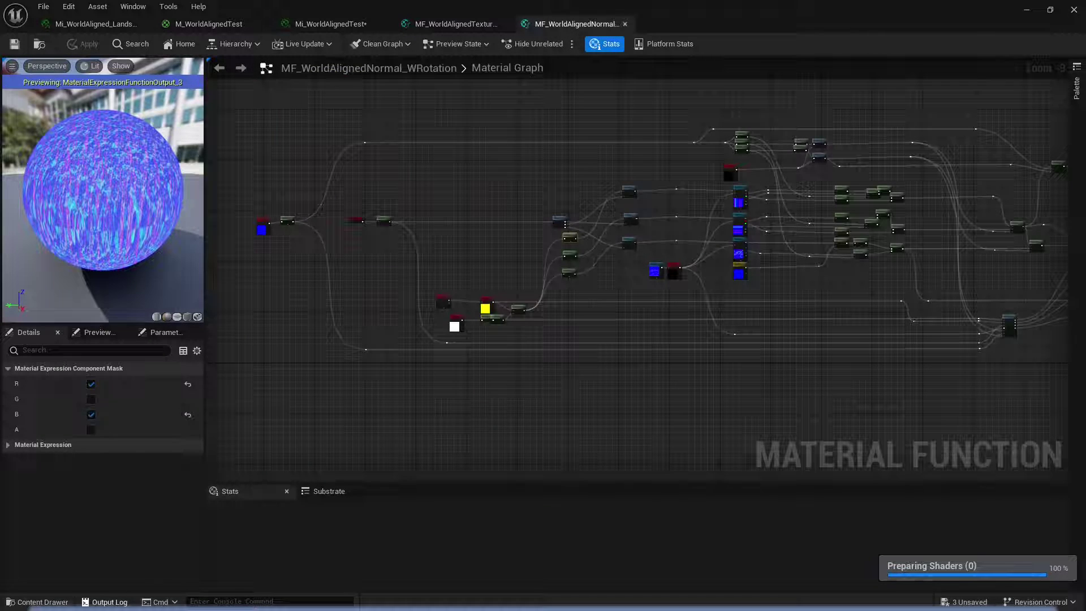
# Pan through the original WorldAlignedNormal graph, close it, and return to MF_WorldAlignedNormal_WRotation
pyautogui.click(38, 602)
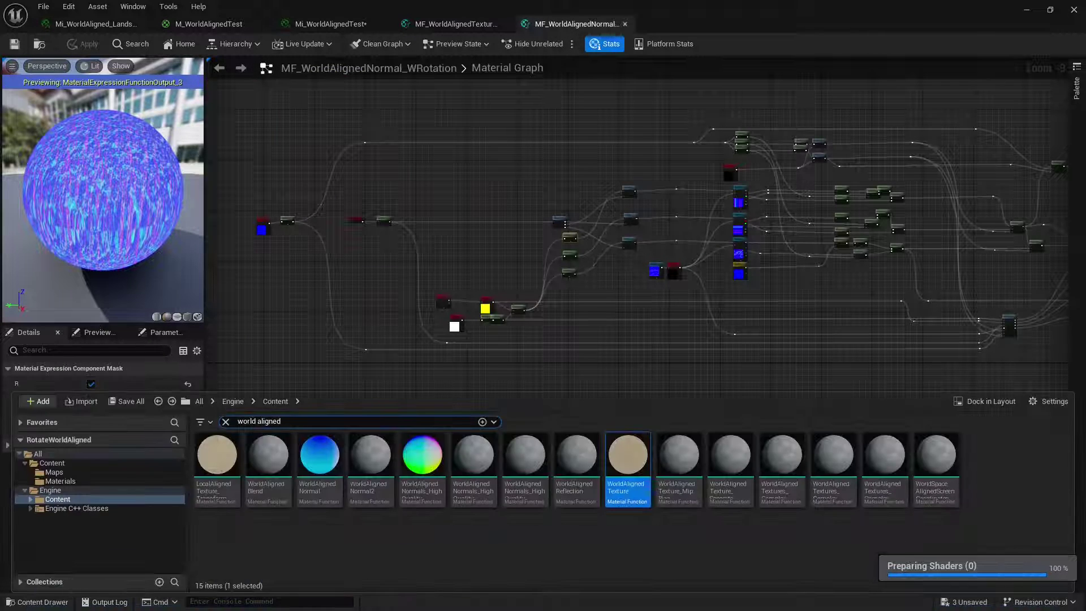
pyautogui.doubleClick(319, 458)
pyautogui.scroll(-1, 455, 317)
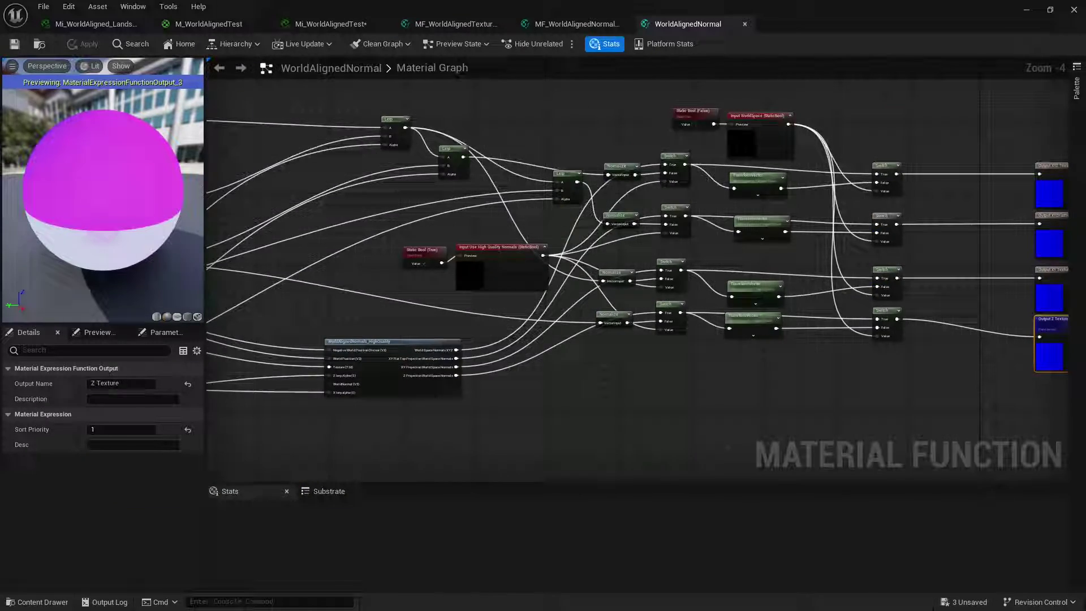
pyautogui.moveTo(455, 317); pyautogui.dragTo(771, 386, button='right')
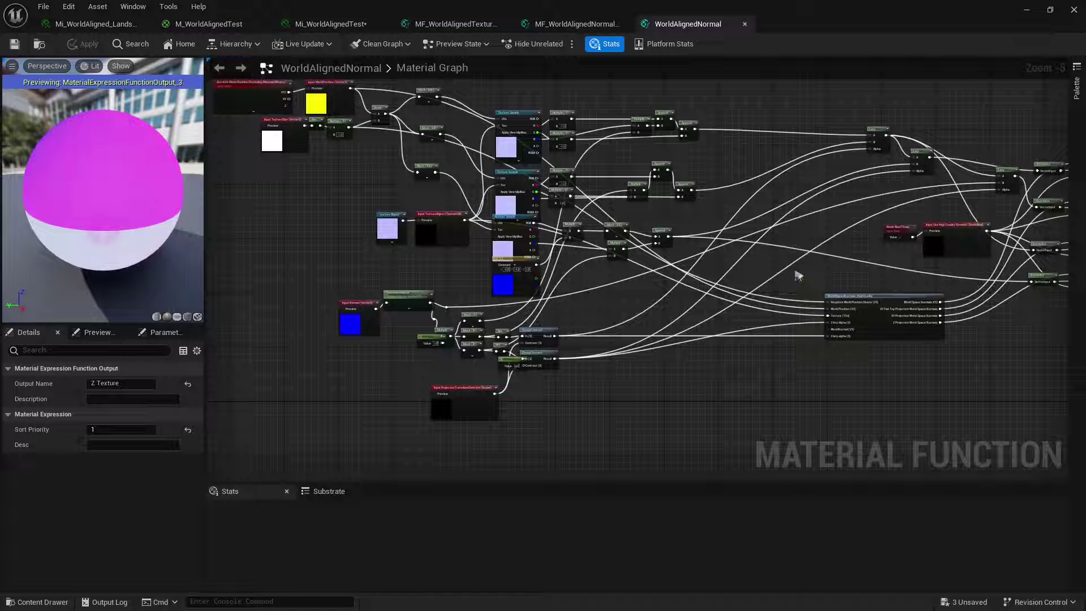
pyautogui.scroll(3, 727, 311)
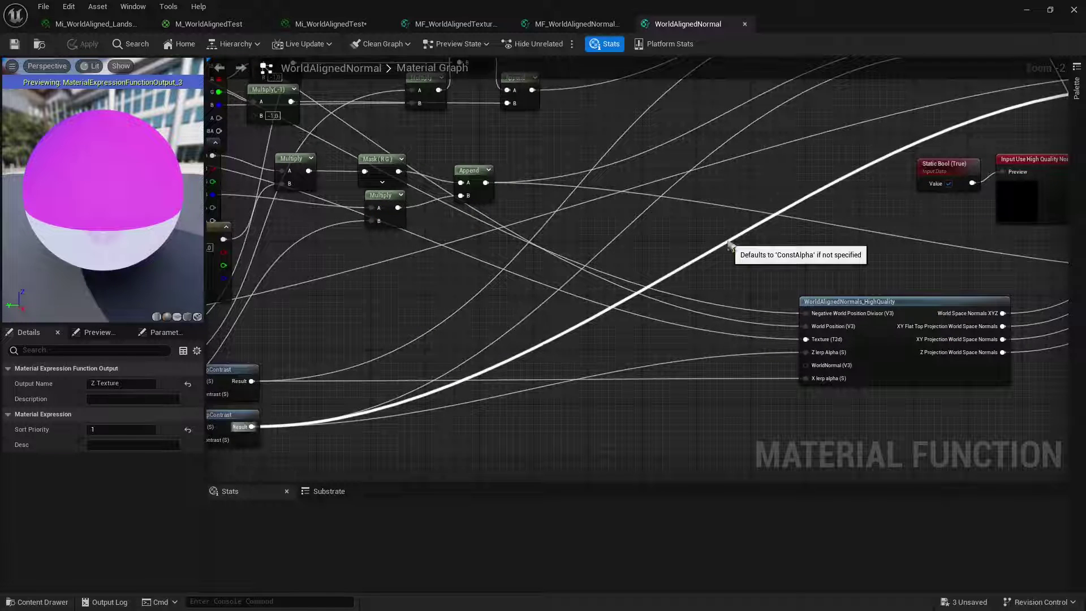
pyautogui.scroll(-2, 728, 246)
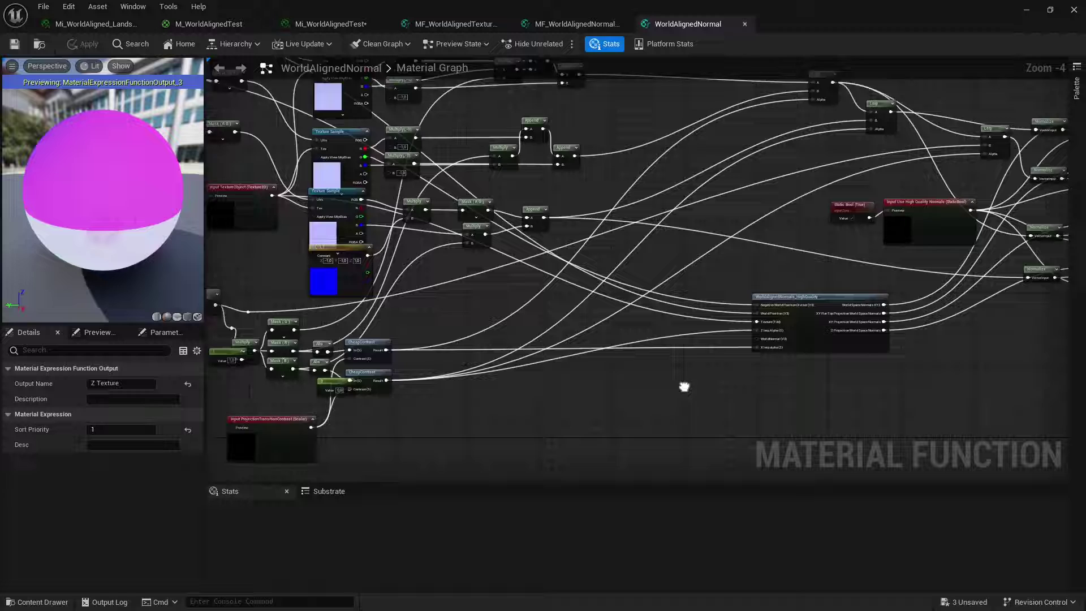
pyautogui.moveTo(685, 383); pyautogui.dragTo(637, 297, button='right')
pyautogui.click(745, 22)
pyautogui.click(453, 23)
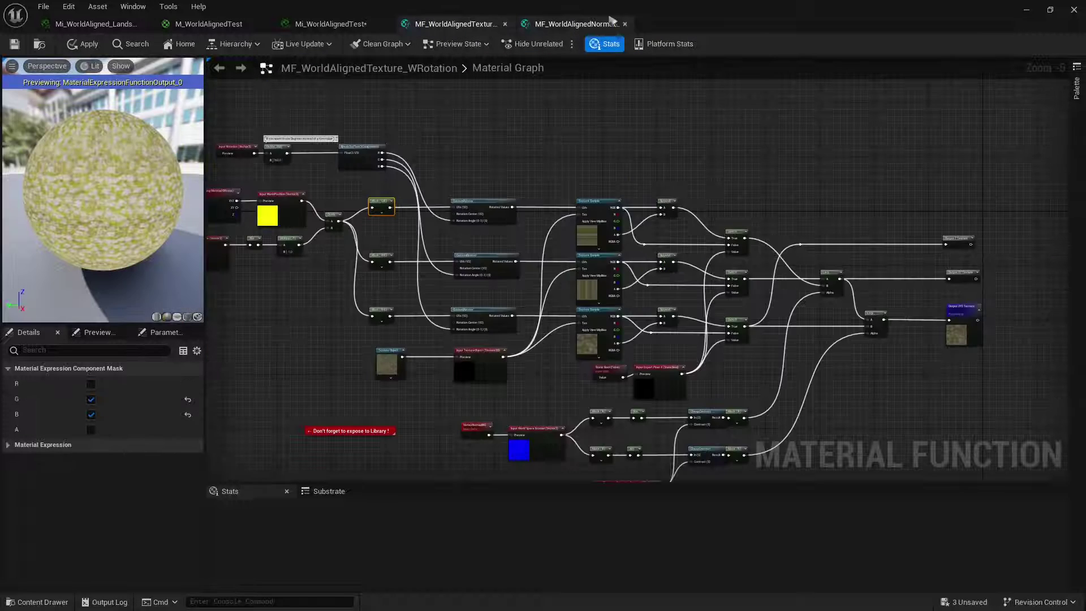
pyautogui.click(576, 24)
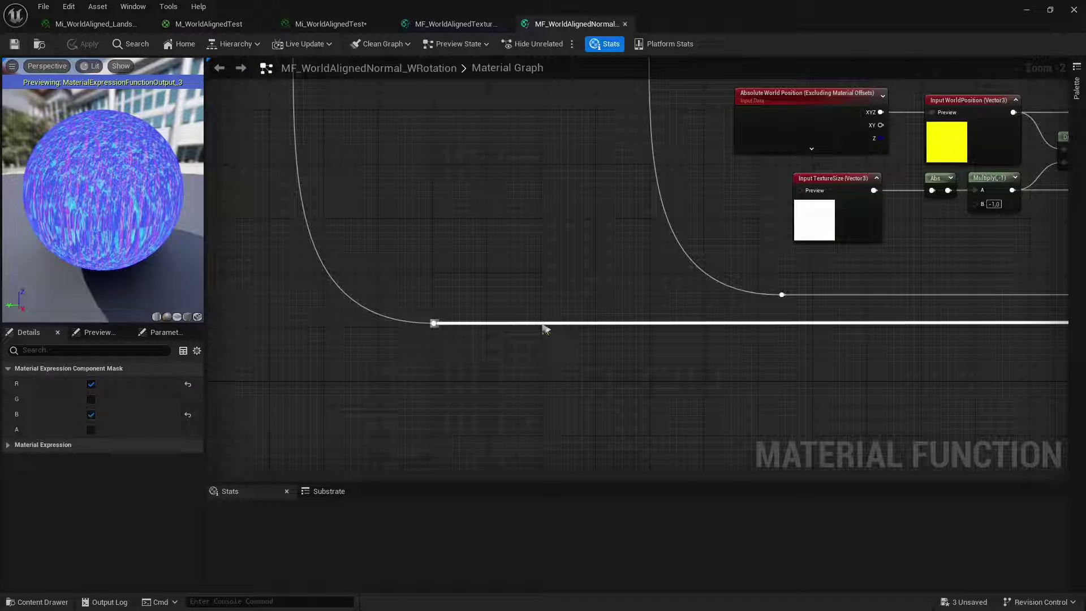
# Add reroute nodes on the long wire and align them horizontally
pyautogui.doubleClick(542, 324)
pyautogui.moveTo(554, 332)
pyautogui.mouseDown()
pyautogui.moveTo(582, 360)
pyautogui.moveTo(563, 438)
pyautogui.moveTo(575, 377)
pyautogui.moveTo(547, 331)
pyautogui.moveTo(439, 385)
pyautogui.moveTo(515, 314)
pyautogui.moveTo(496, 312)
pyautogui.mouseUp()
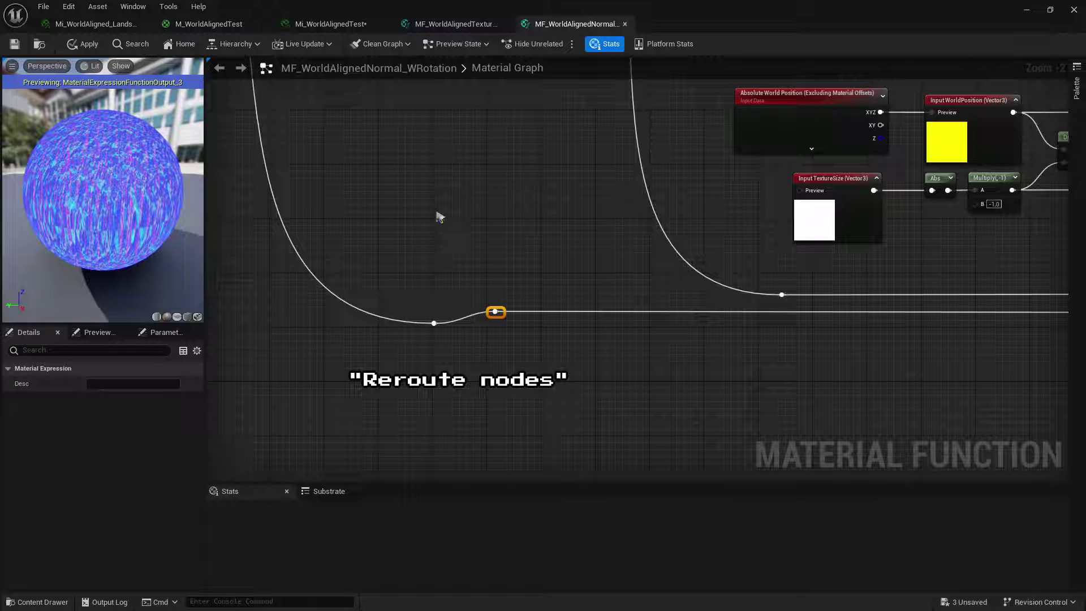
pyautogui.moveTo(399, 251); pyautogui.dragTo(562, 376)
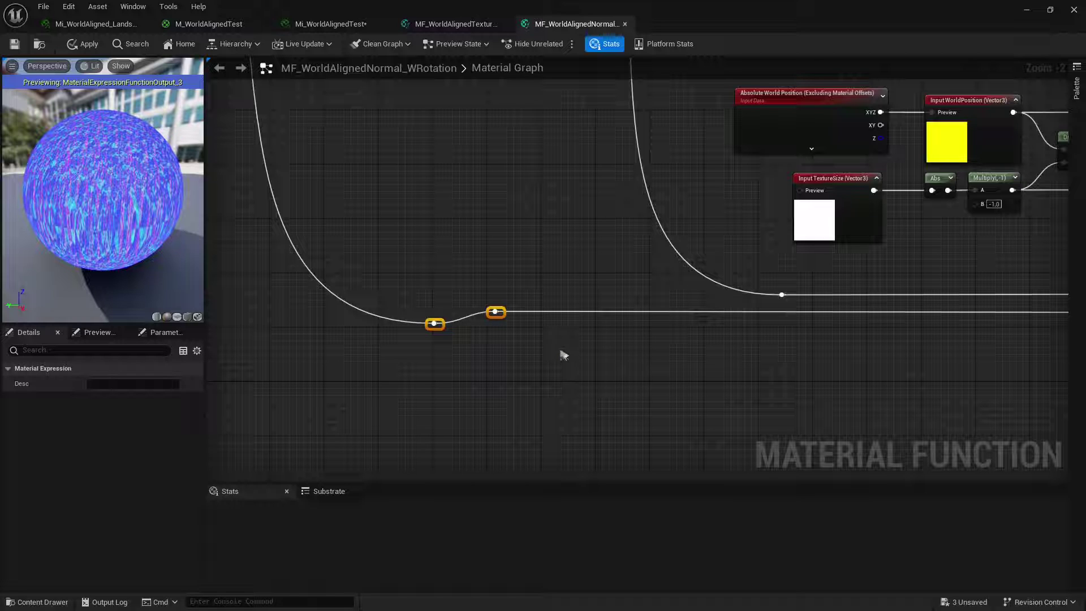
pyautogui.press('q')
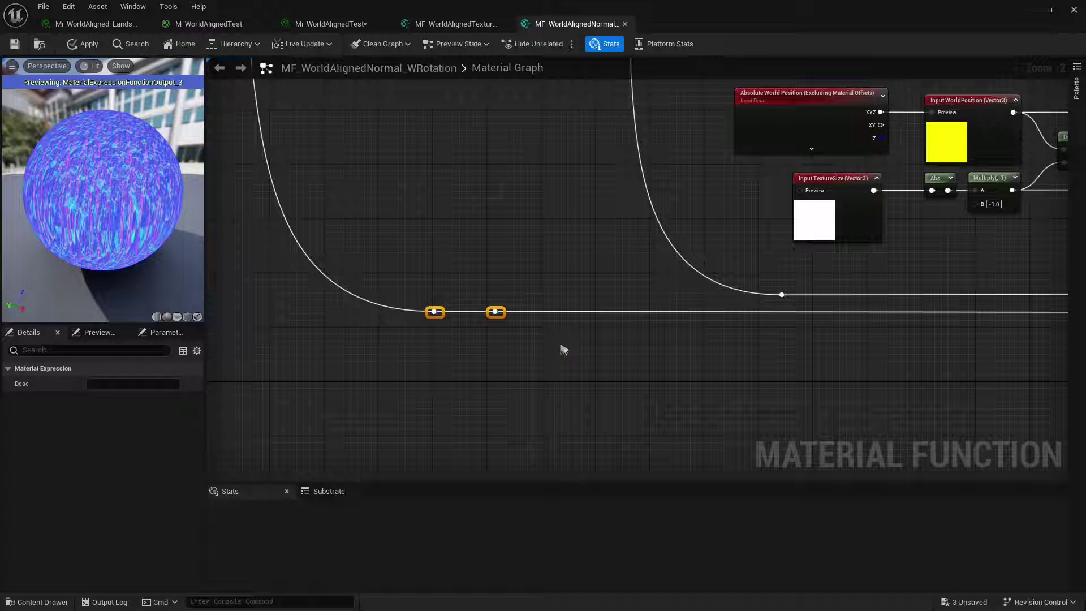
pyautogui.moveTo(496, 312); pyautogui.dragTo(501, 339)
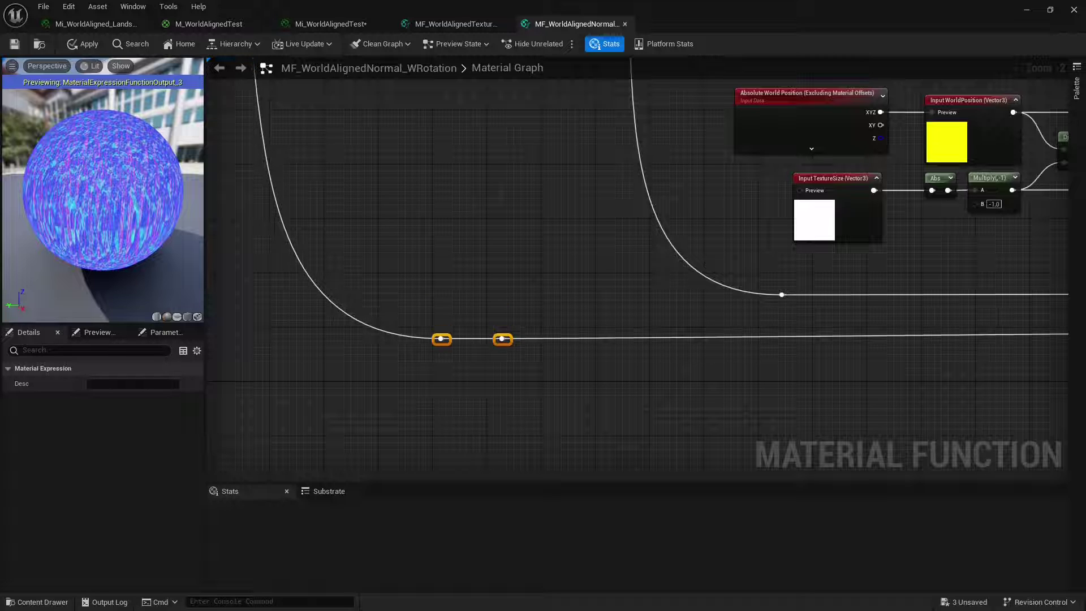
pyautogui.press('Escape')
pyautogui.click(501, 338)
pyautogui.moveTo(502, 339); pyautogui.dragTo(493, 312)
# Apply Straighten Connection to the reroutes, then undo it after comparing with redo
pyautogui.rightClick(493, 312)
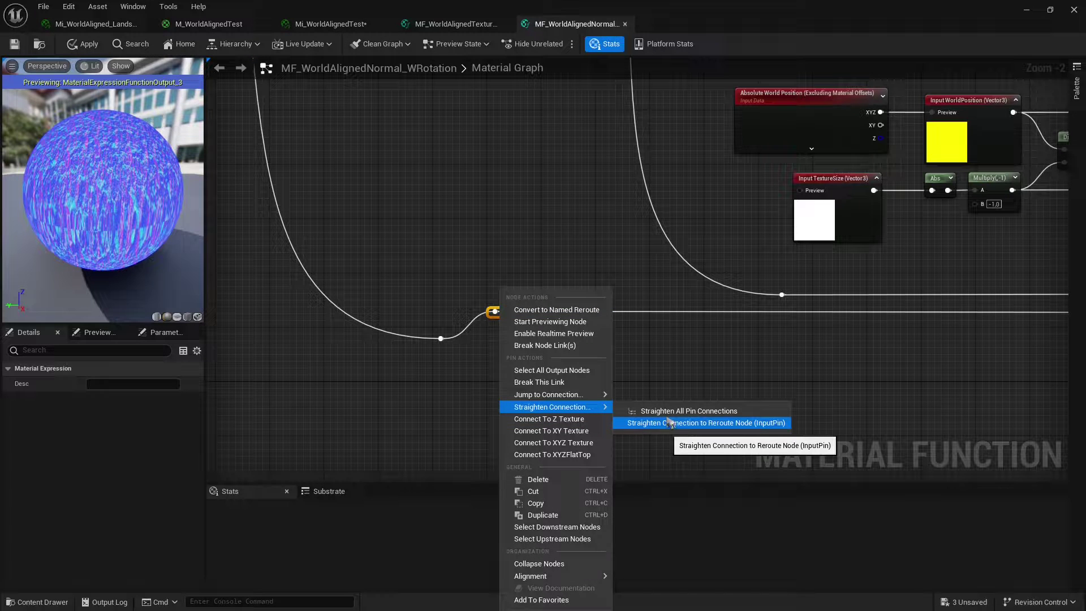
pyautogui.click(671, 411)
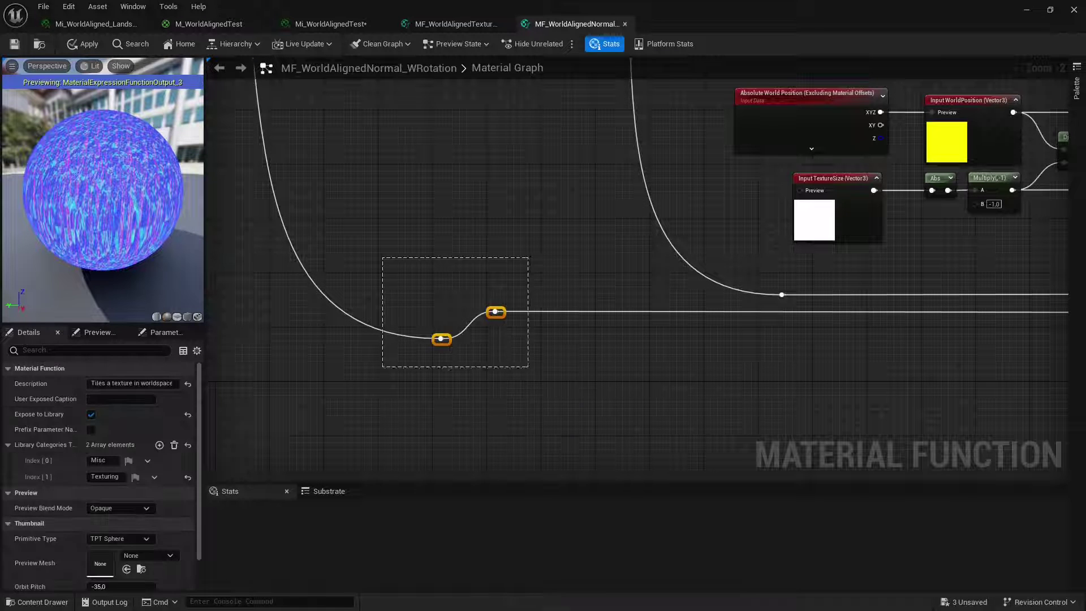
pyautogui.scroll(-1, 493, 305)
pyautogui.scroll(-1, 510, 332)
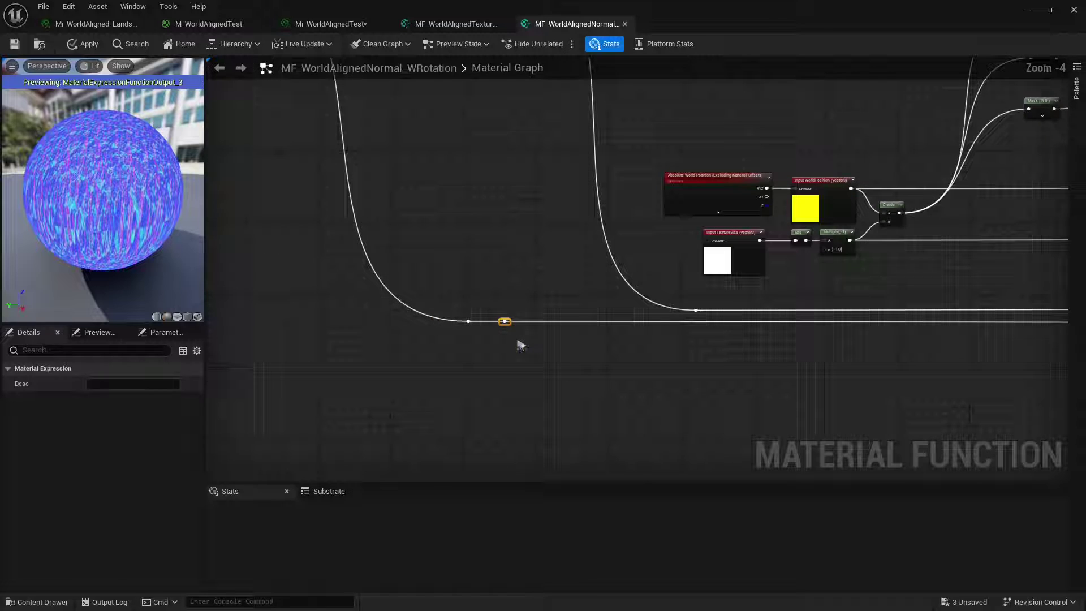
pyautogui.hotkey('ctrl', 'z')
pyautogui.hotkey('ctrl', 'z')
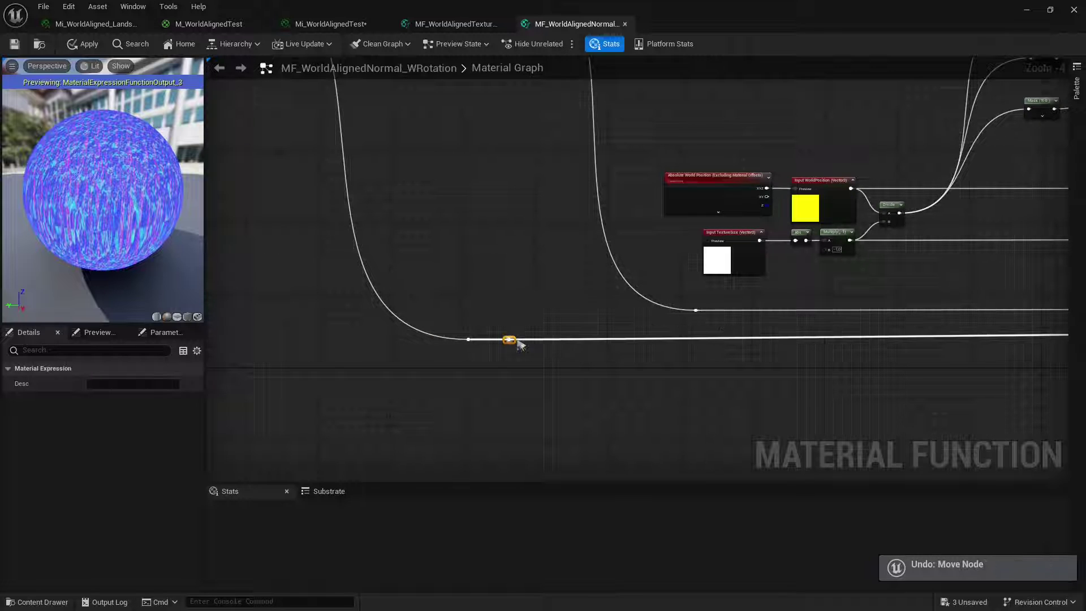
pyautogui.hotkey('ctrl', 'z')
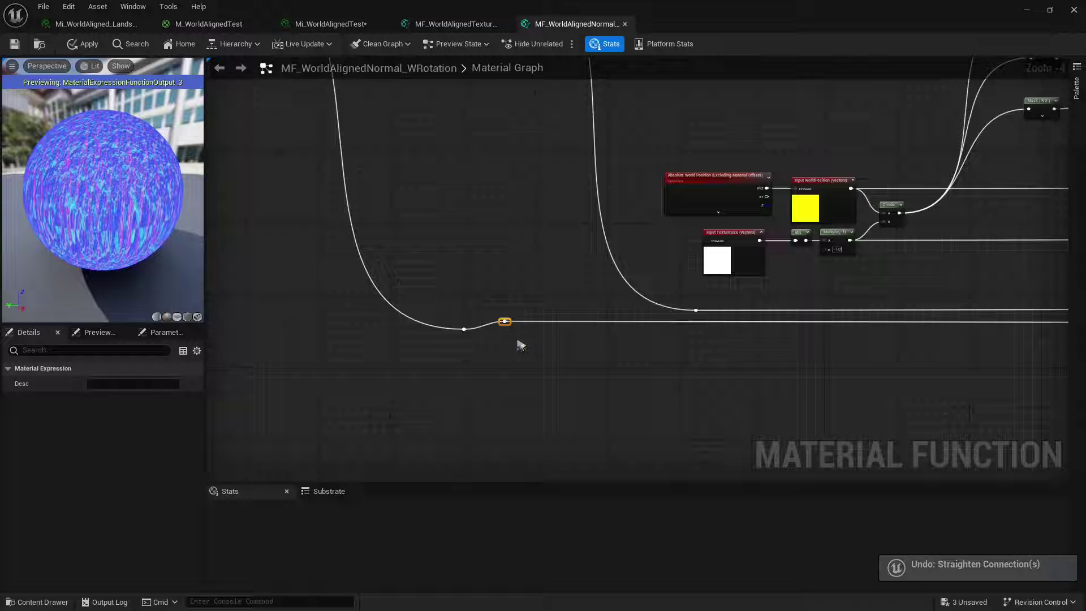
pyautogui.hotkey('ctrl', 'z')
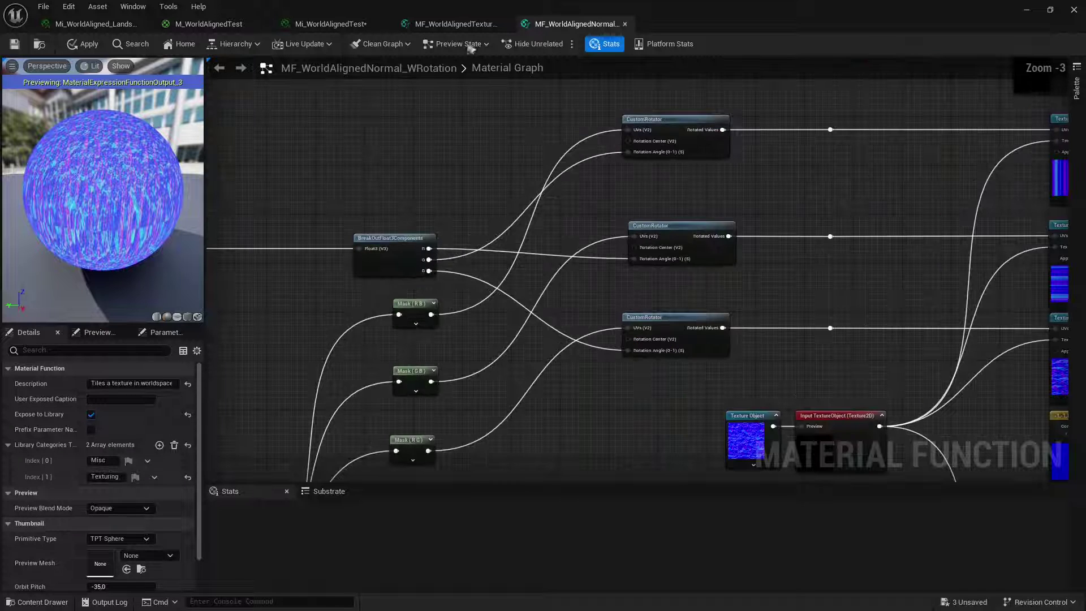
# Pan across MF_WorldAlignedTexture_WRotation and select the Input Rotation node to view its settings
pyautogui.click(455, 24)
pyautogui.scroll(2, 339, 248)
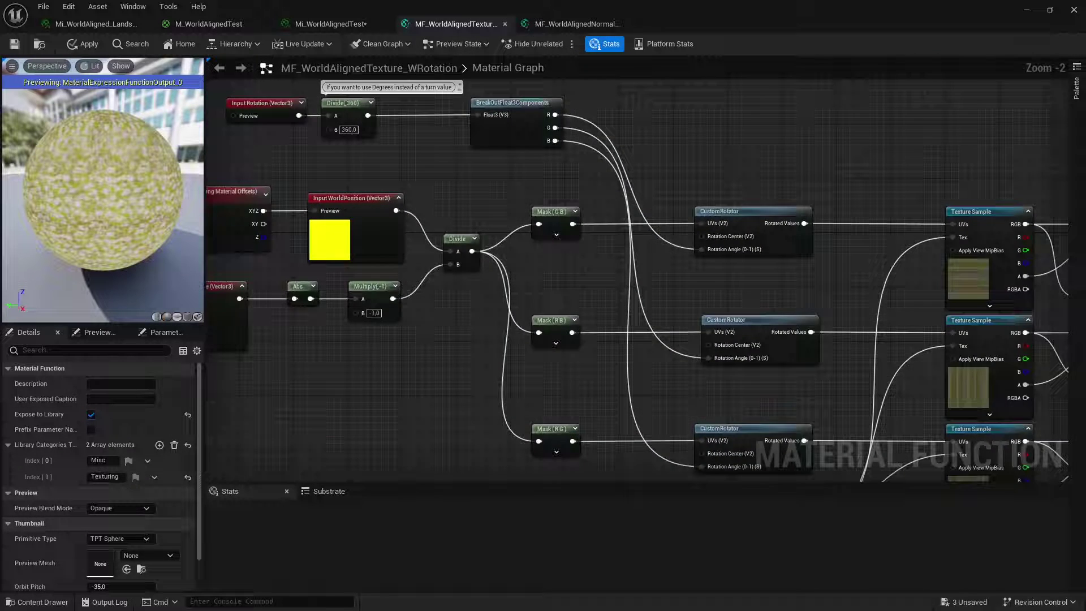
pyautogui.scroll(3, 744, 229)
pyautogui.moveTo(757, 228); pyautogui.dragTo(502, 229, button='right')
pyautogui.scroll(-1, 743, 230)
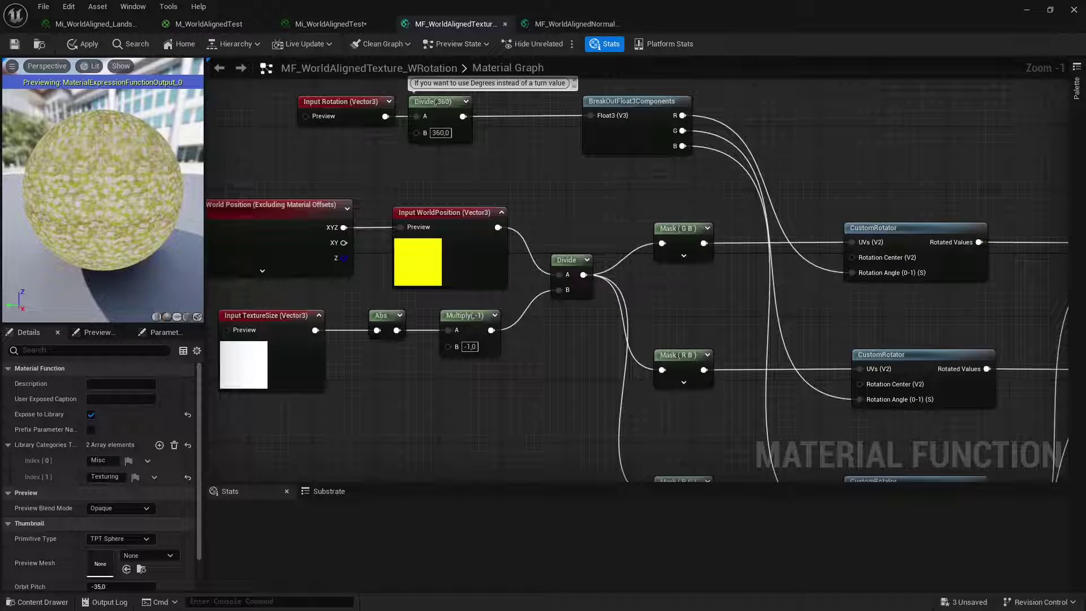
pyautogui.moveTo(664, 244); pyautogui.dragTo(301, 222, button='right')
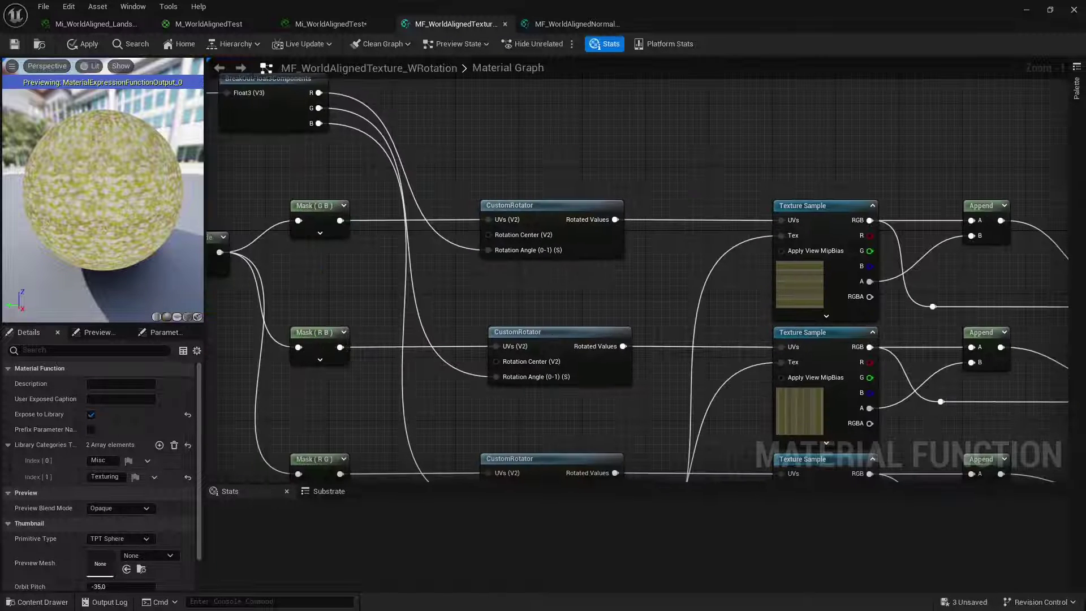
pyautogui.moveTo(587, 248); pyautogui.dragTo(692, 251, button='right')
pyautogui.scroll(1, 674, 253)
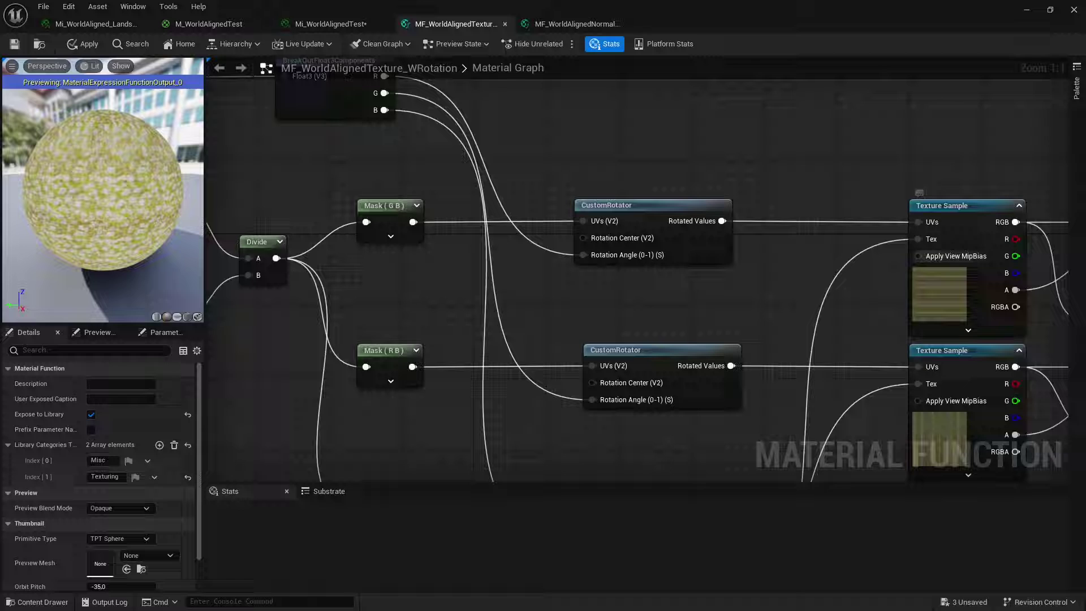
pyautogui.moveTo(289, 174); pyautogui.dragTo(586, 285, button='right')
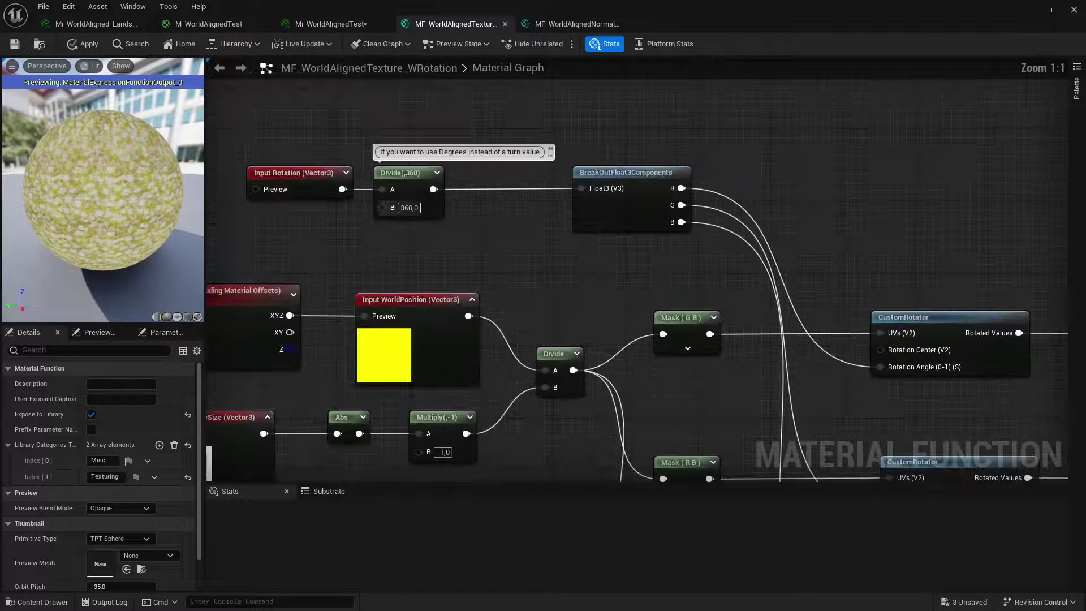
pyautogui.click(294, 174)
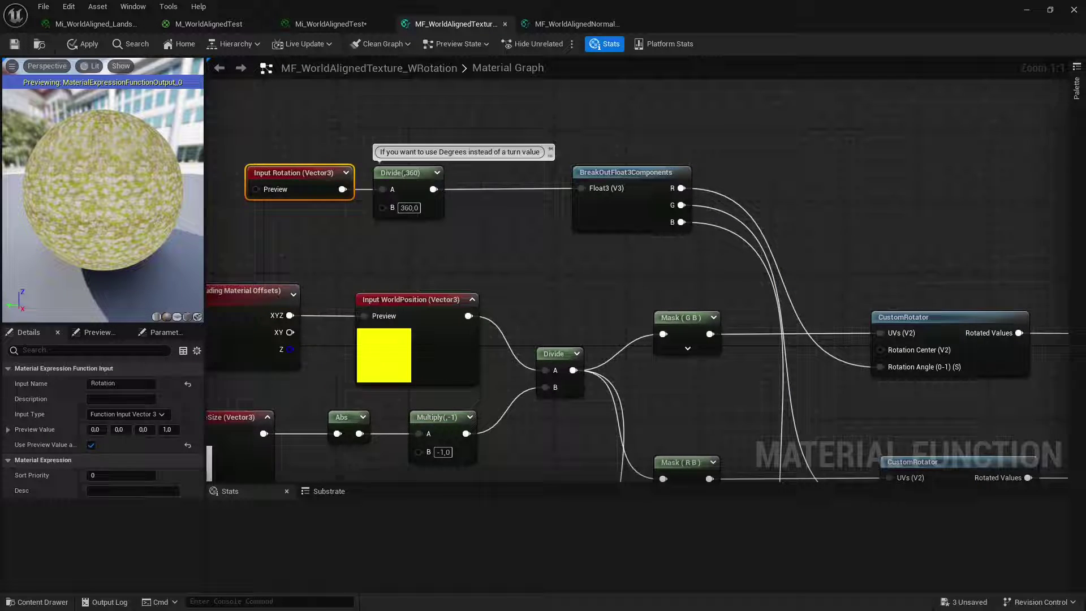
pyautogui.moveTo(293, 177); pyautogui.dragTo(391, 233, button='right')
# Check M_WorldAlignedTest's Rotation in degrees parameter, then frame the texture function's Divide(,360) node
pyautogui.click(209, 24)
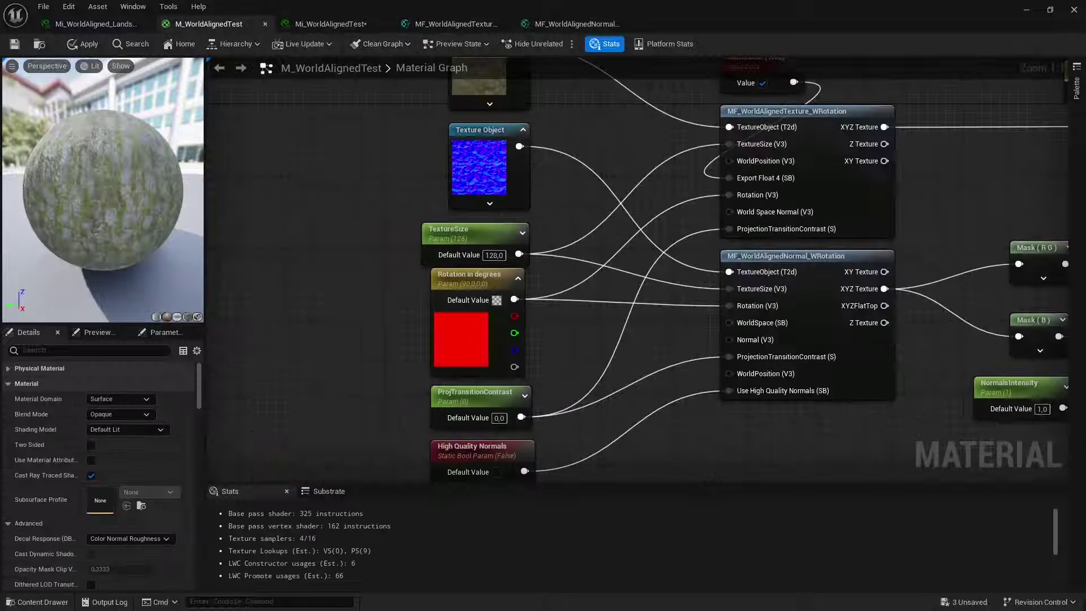
pyautogui.click(475, 280)
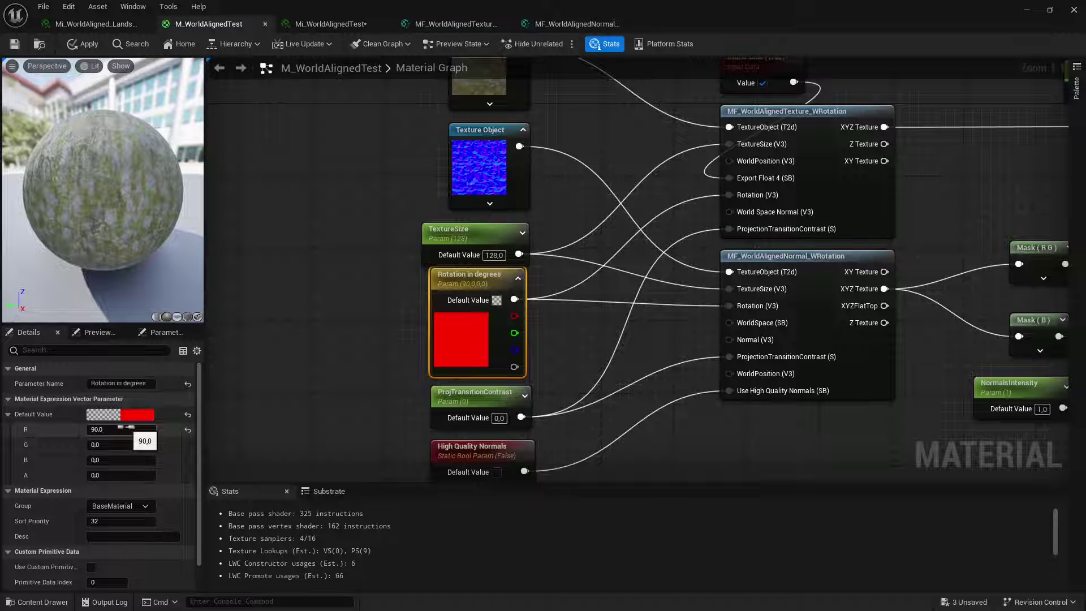
pyautogui.click(456, 24)
pyautogui.click(397, 178)
pyautogui.press('f')
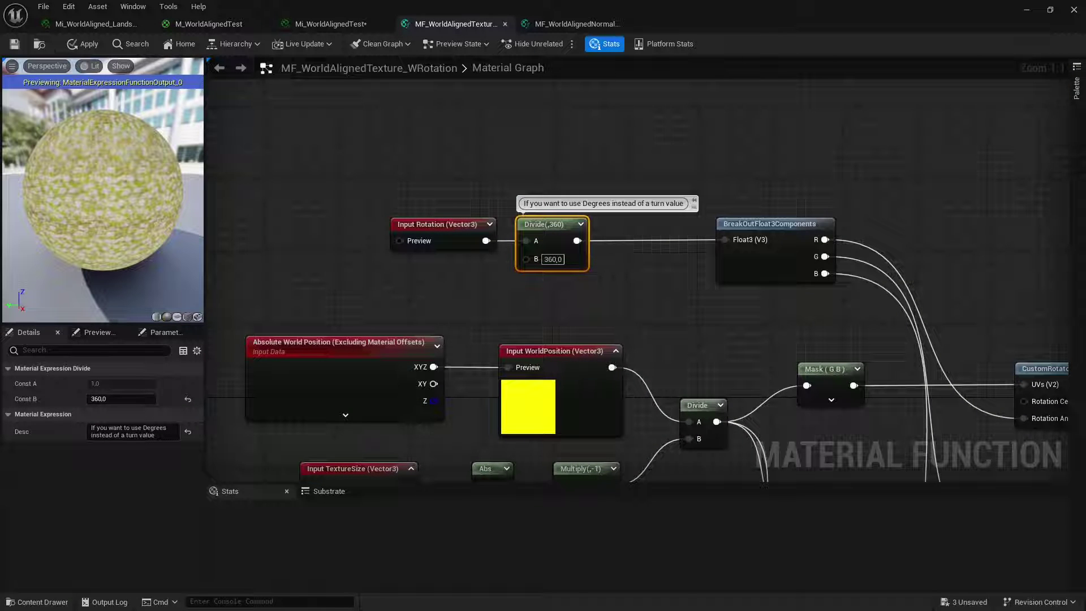
pyautogui.click(186, 44)
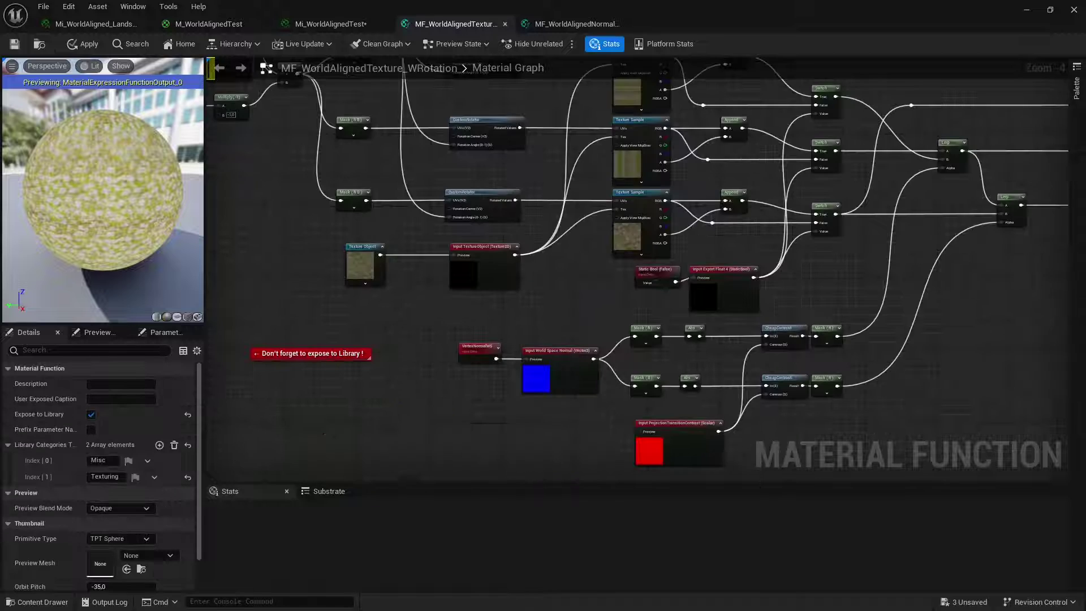
pyautogui.scroll(5, 636, 271)
pyautogui.scroll(-3, 636, 272)
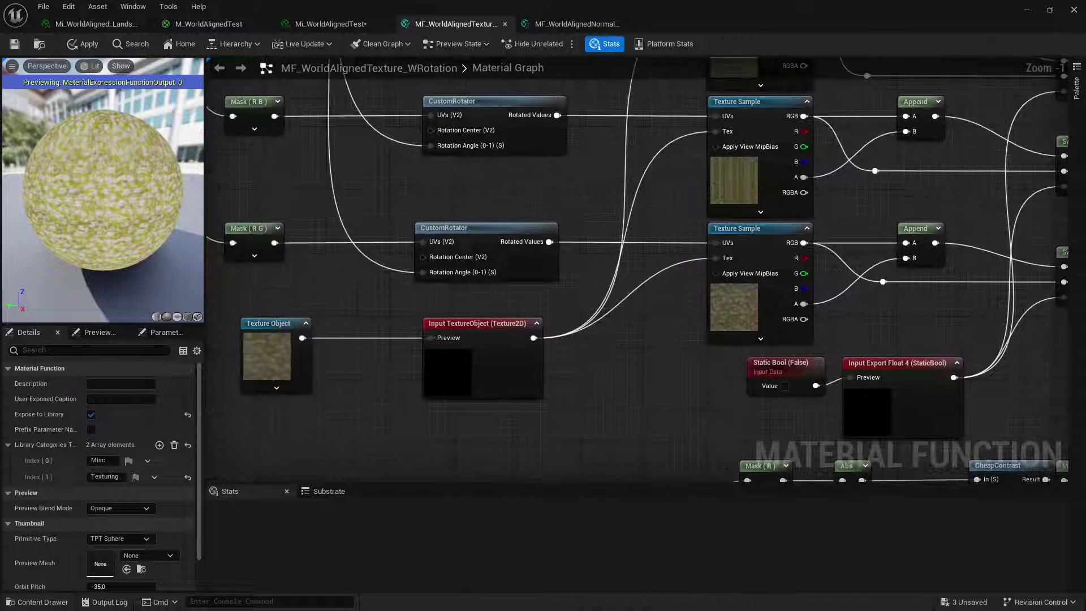
# In MF_WorldAlignedNormal_WRotation, locate and double-click the WorldAlignedNormals_HighQuality_WRotation node
pyautogui.click(576, 24)
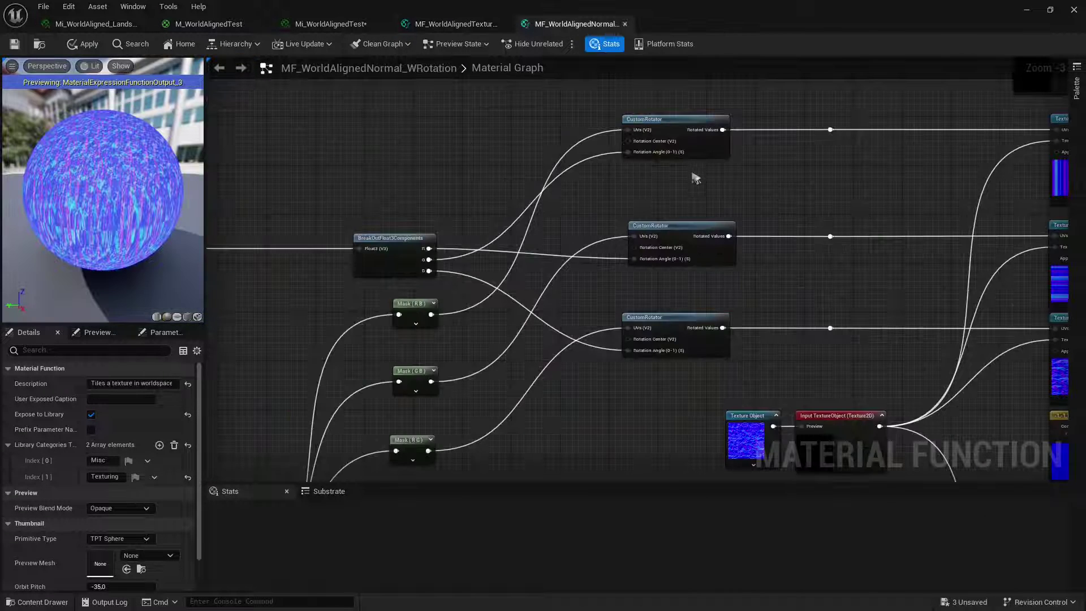
pyautogui.scroll(-2, 705, 198)
pyautogui.scroll(-2, 705, 198)
pyautogui.scroll(2, 636, 369)
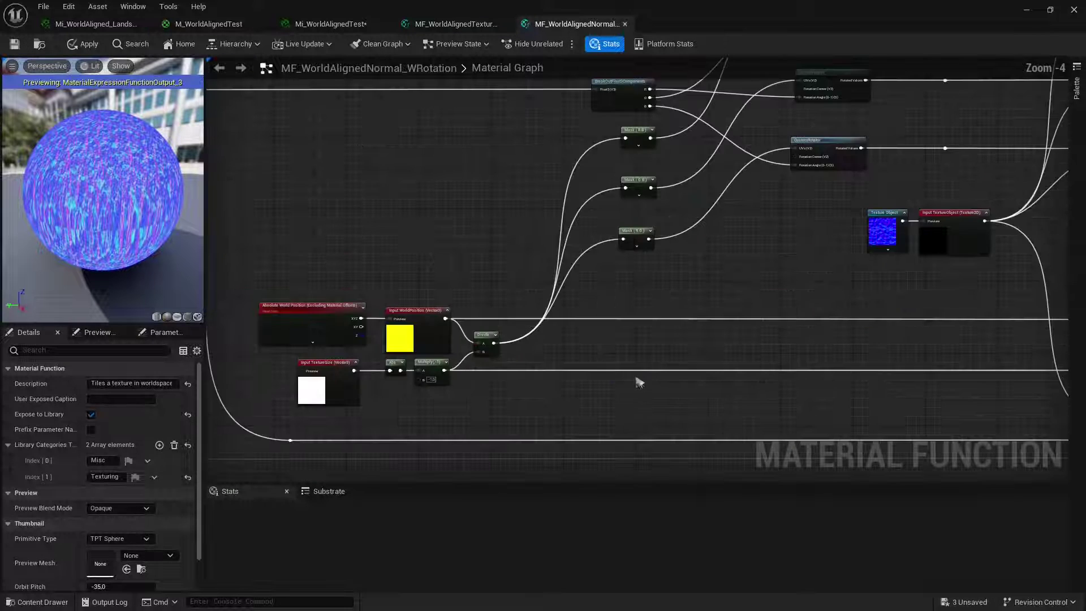
pyautogui.moveTo(855, 356); pyautogui.dragTo(229, 335, button='right')
pyautogui.scroll(2, 229, 336)
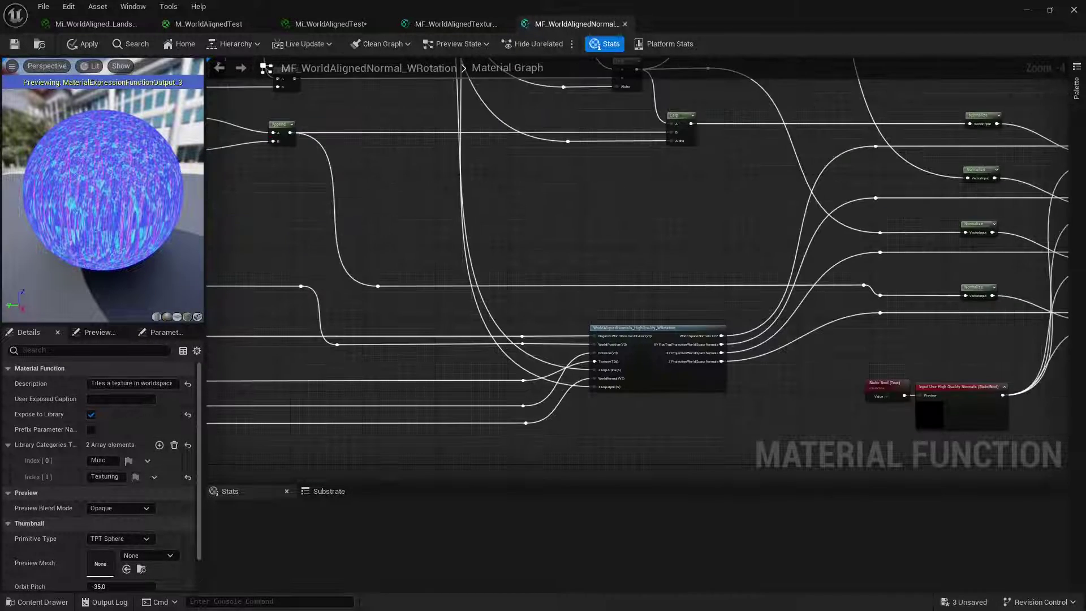
pyautogui.scroll(4, 587, 379)
pyautogui.click(739, 365)
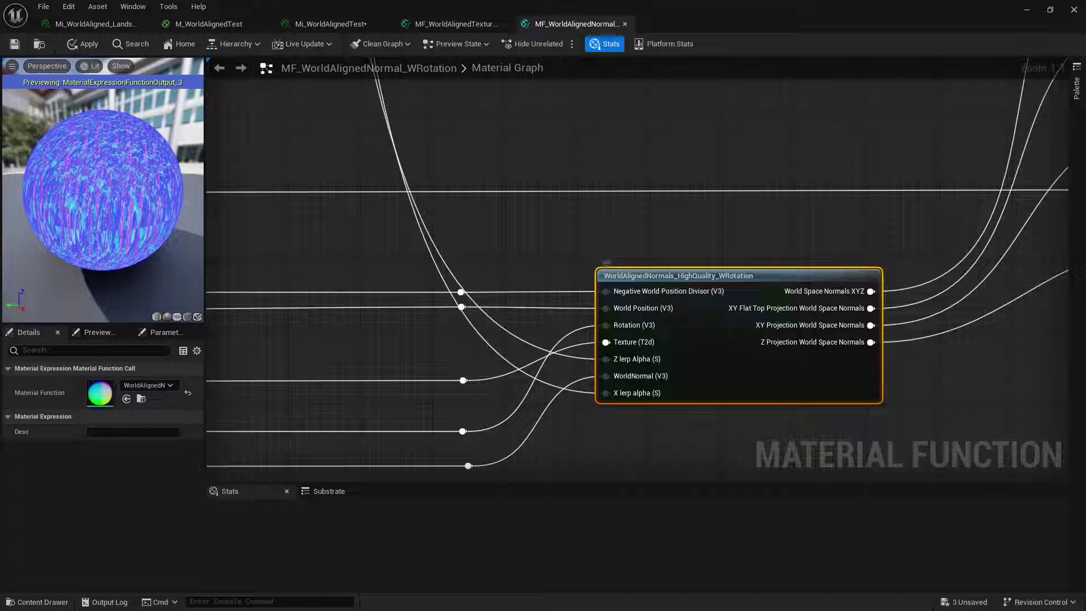
pyautogui.scroll(-1, 767, 272)
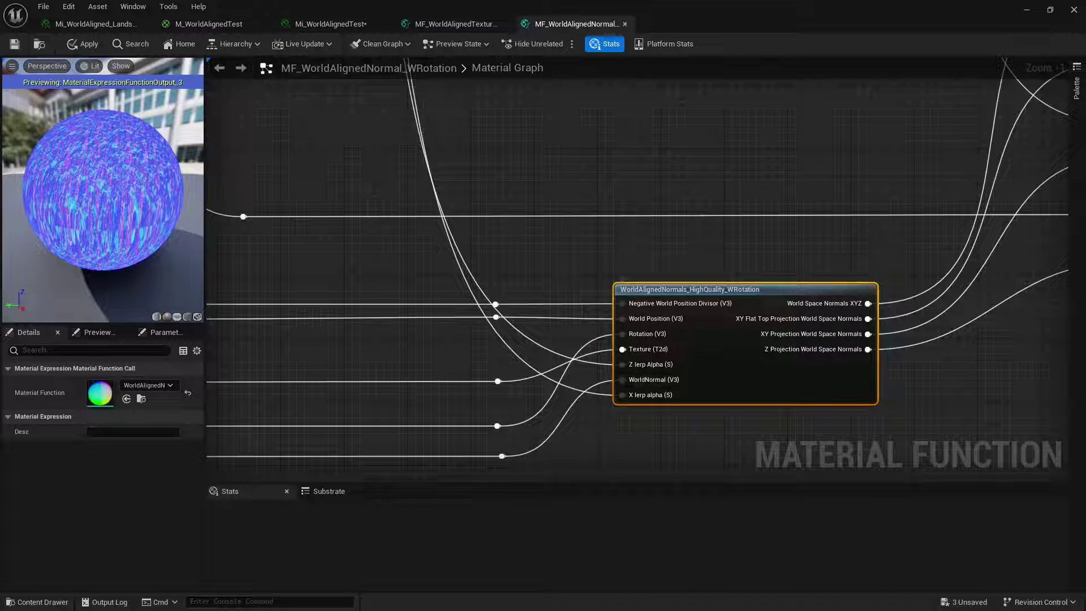
pyautogui.doubleClick(731, 347)
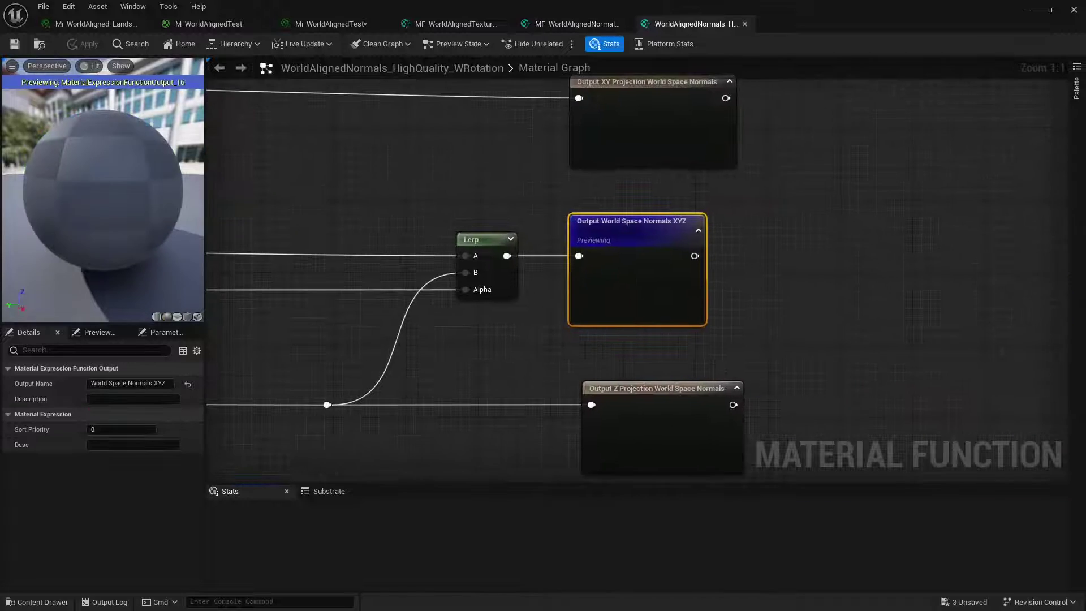
pyautogui.click(39, 43)
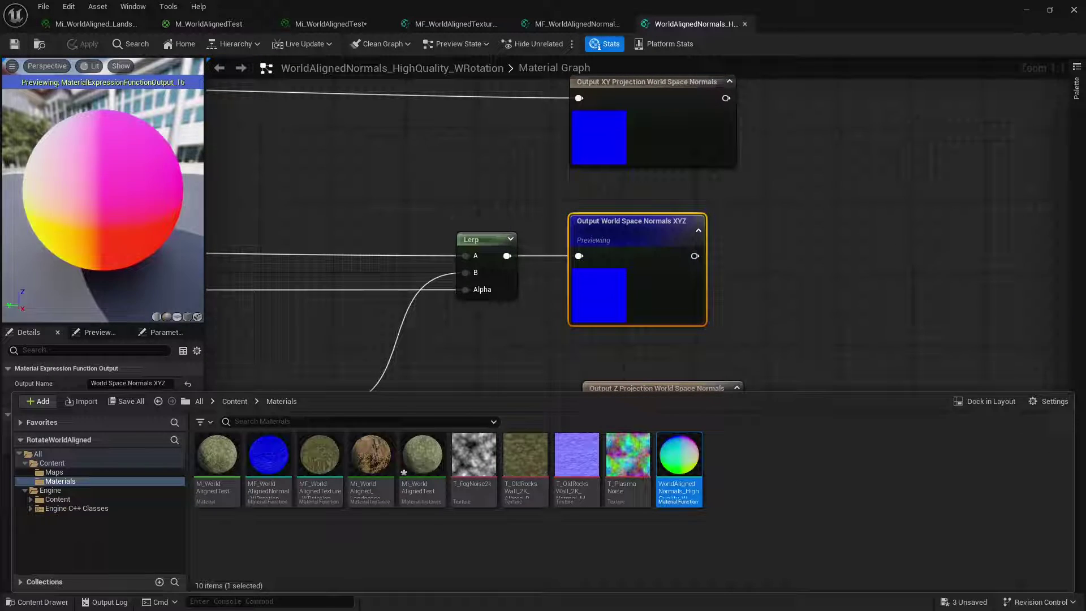
pyautogui.scroll(-5, 849, 254)
pyautogui.hotkey('ctrl', 'space')
pyautogui.click(50, 491)
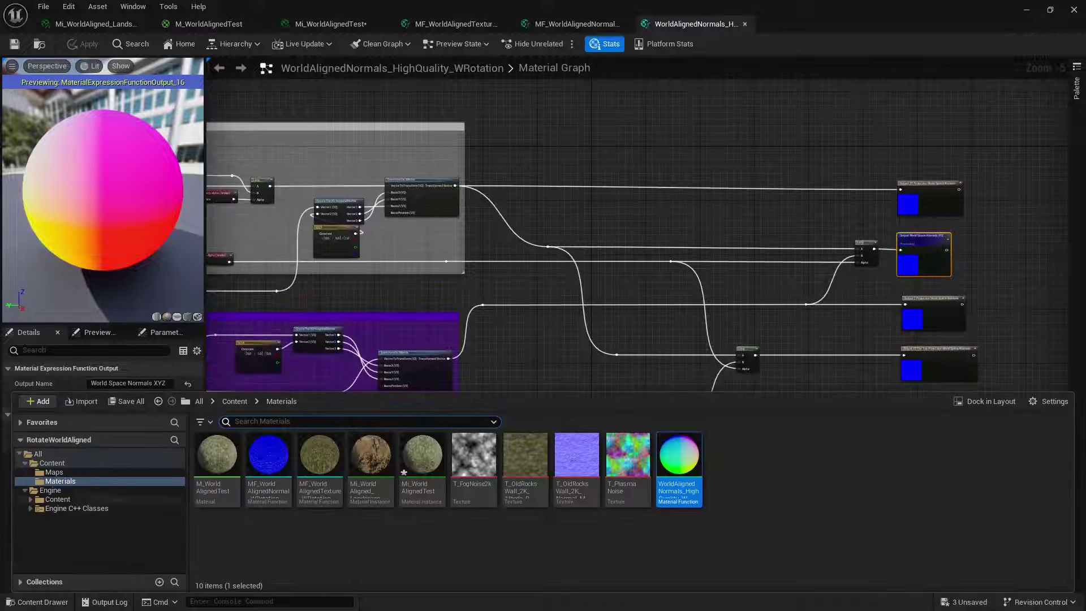
pyautogui.click(309, 422)
pyautogui.write('wordl')
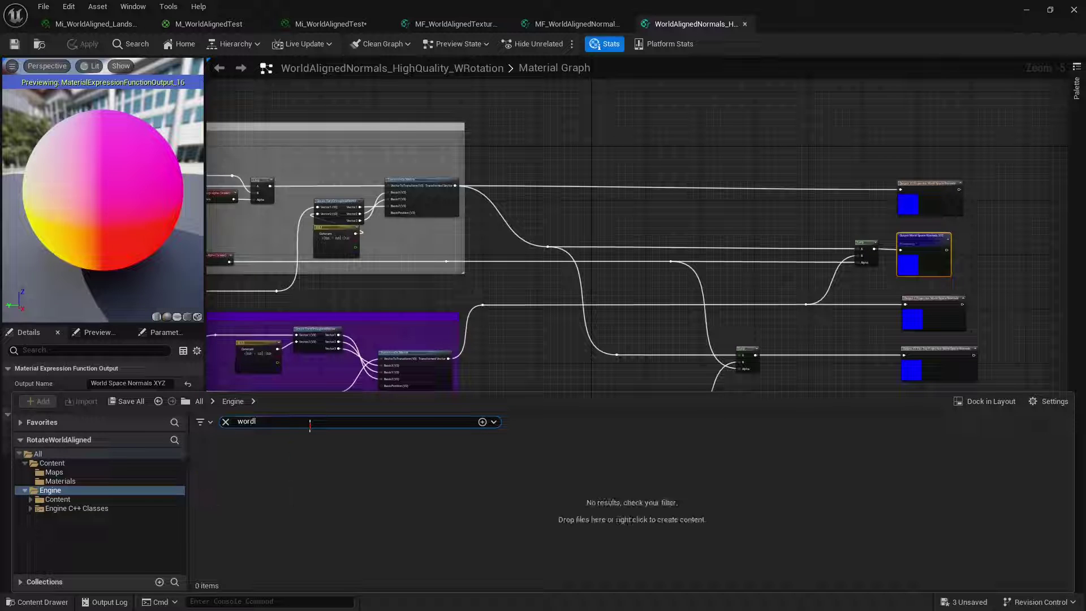
pyautogui.press('BackSpace')
pyautogui.press('BackSpace')
pyautogui.write('ld aligned normal')
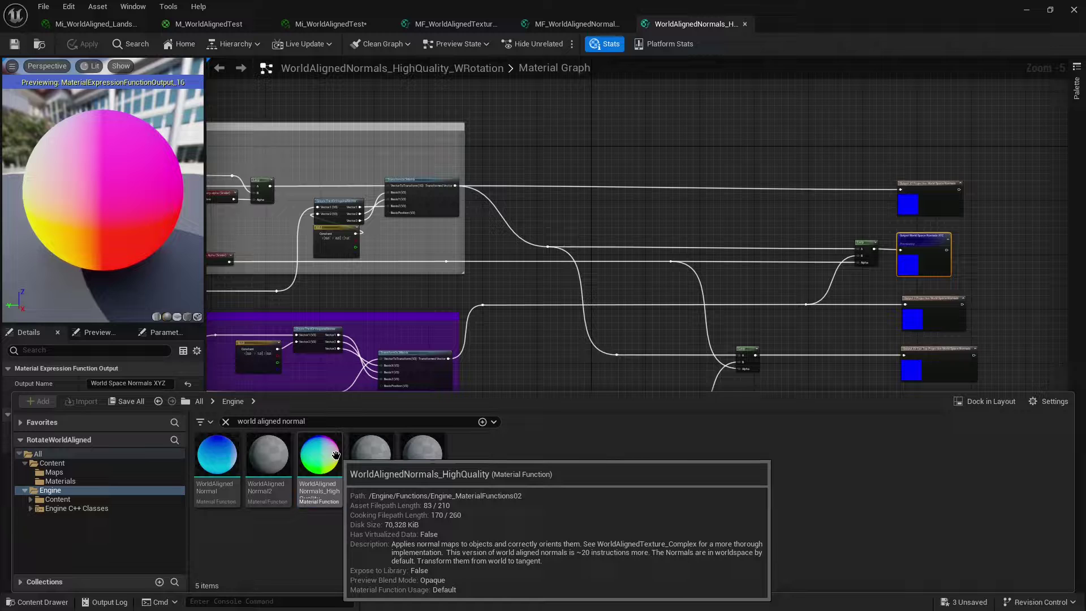
pyautogui.click(336, 455)
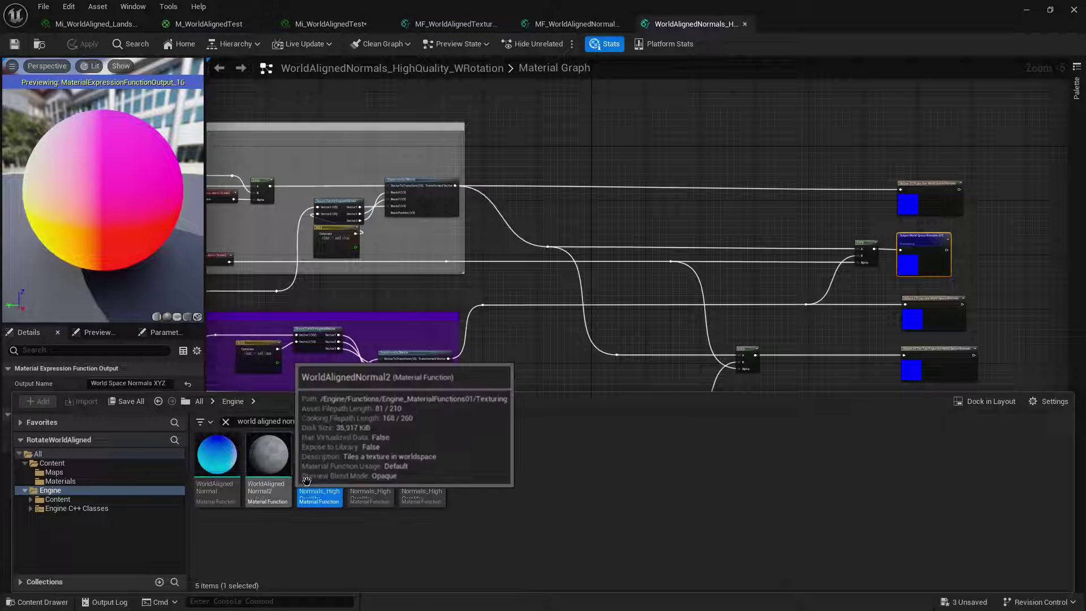
# Inspect the Mask (G B) and CustomRotator nodes, then return to MF_WorldAlignedTexture_WRotation
pyautogui.click(601, 169)
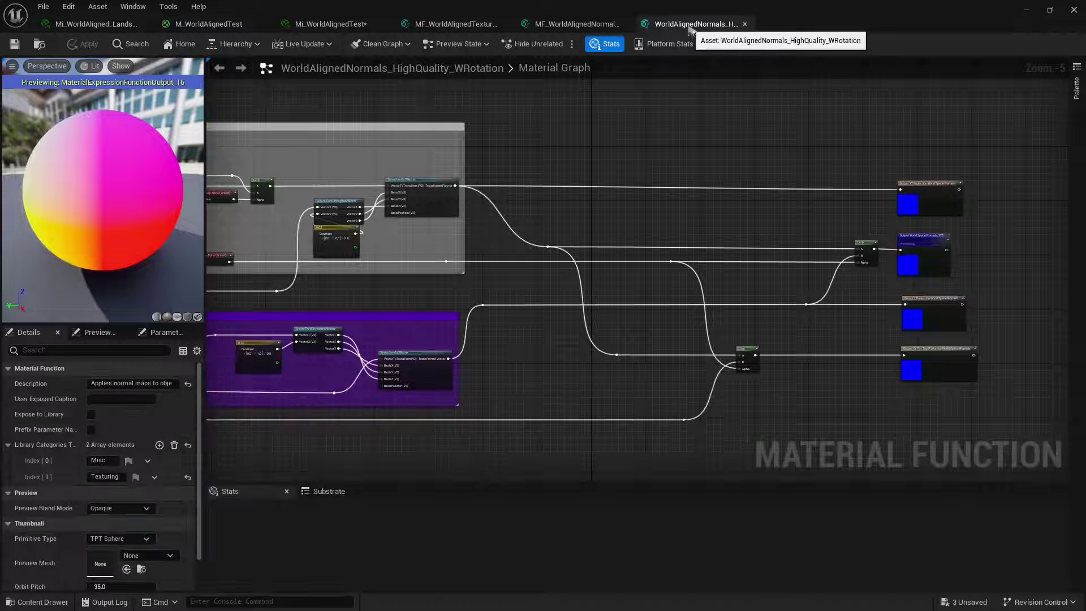
pyautogui.scroll(2, 594, 280)
pyautogui.scroll(-1, 787, 363)
pyautogui.scroll(3, 786, 363)
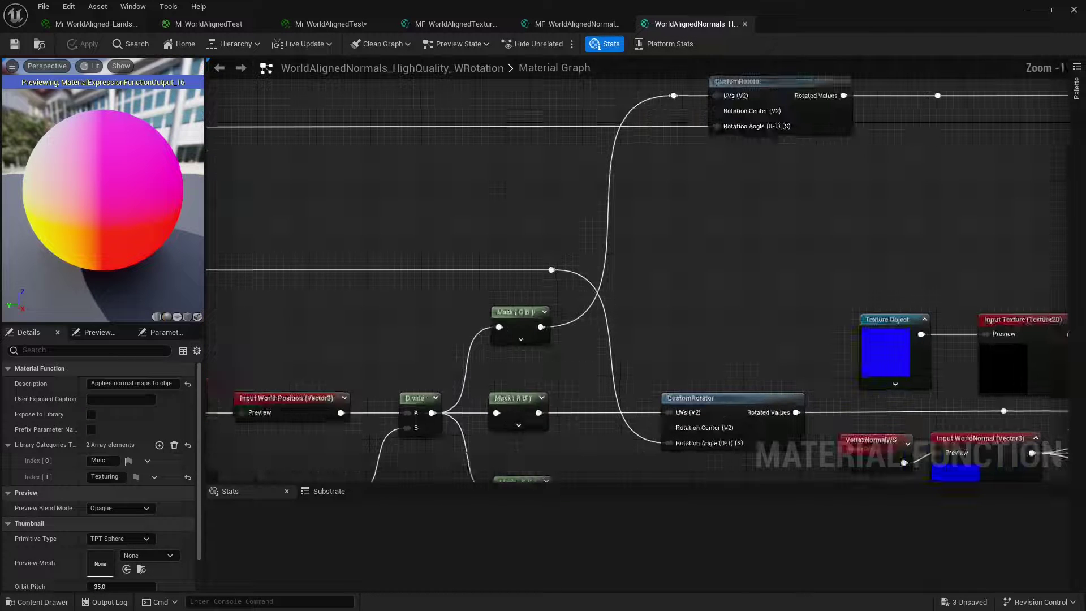
pyautogui.moveTo(786, 364)
pyautogui.mouseDown(button='right')
pyautogui.moveTo(725, 127)
pyautogui.moveTo(594, 337)
pyautogui.moveTo(868, 293)
pyautogui.moveTo(345, 342)
pyautogui.moveTo(674, 294)
pyautogui.mouseUp(button='right')
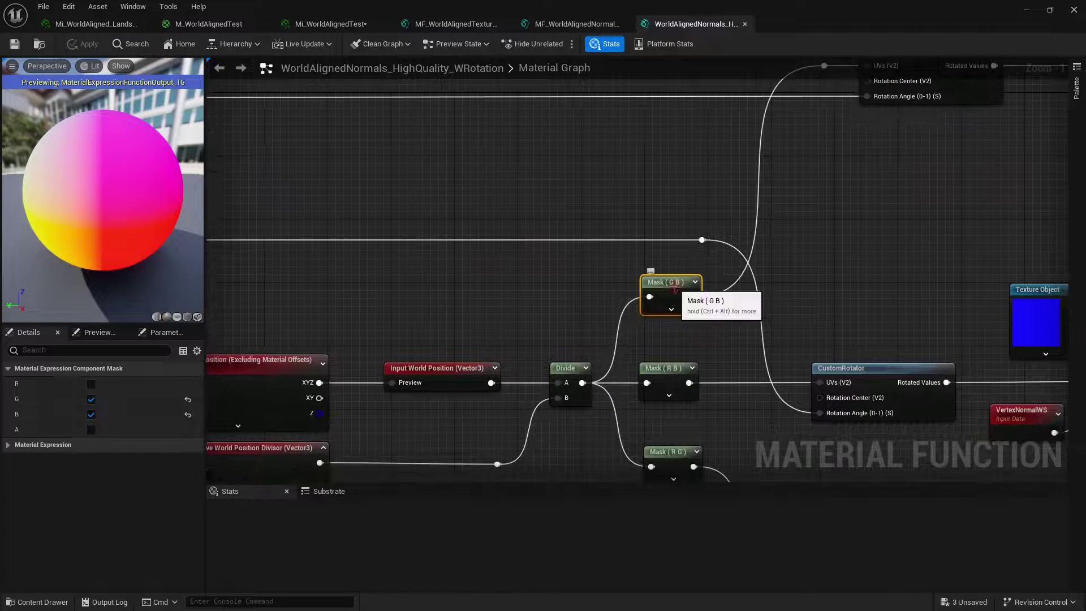
pyautogui.rightClick(675, 291)
pyautogui.click(675, 322)
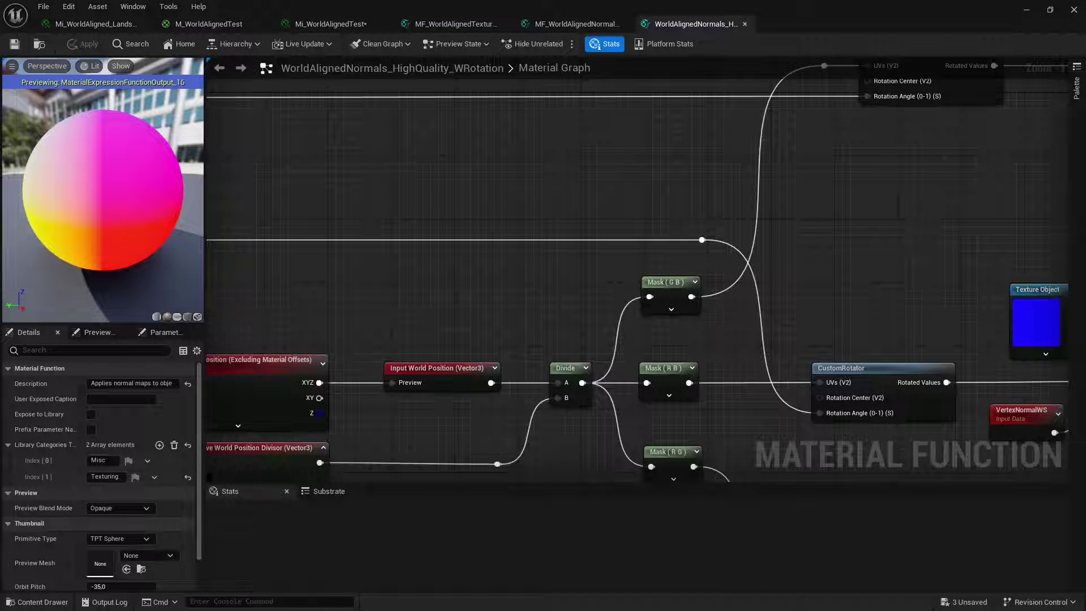
pyautogui.click(577, 24)
pyautogui.click(455, 23)
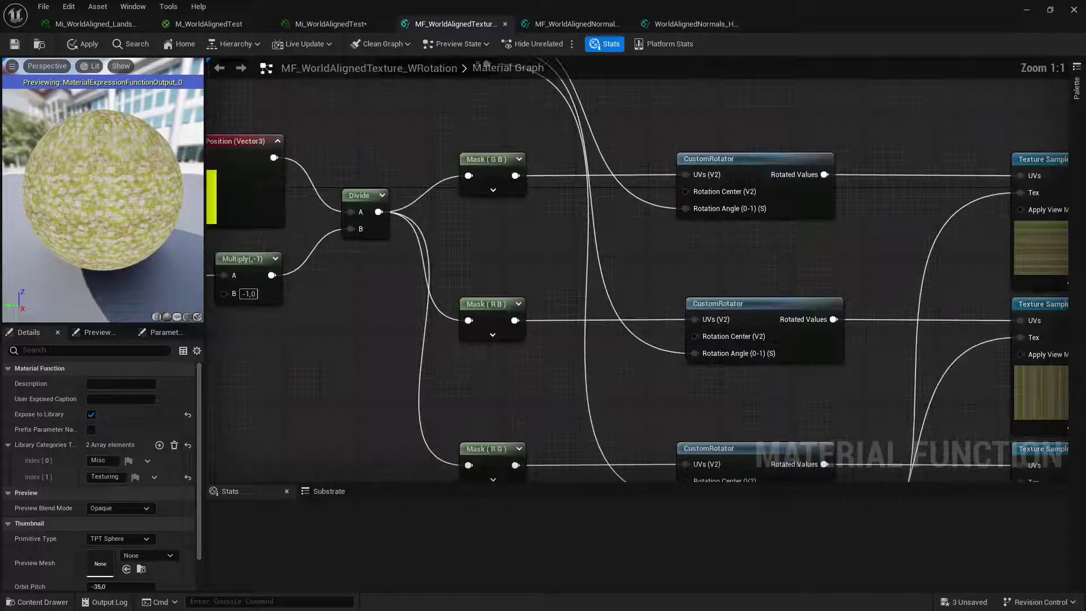
# Inspect the Mask (R B) and Mask (G B) nodes in MF_WorldAlignedNormal_WRotation
pyautogui.click(578, 24)
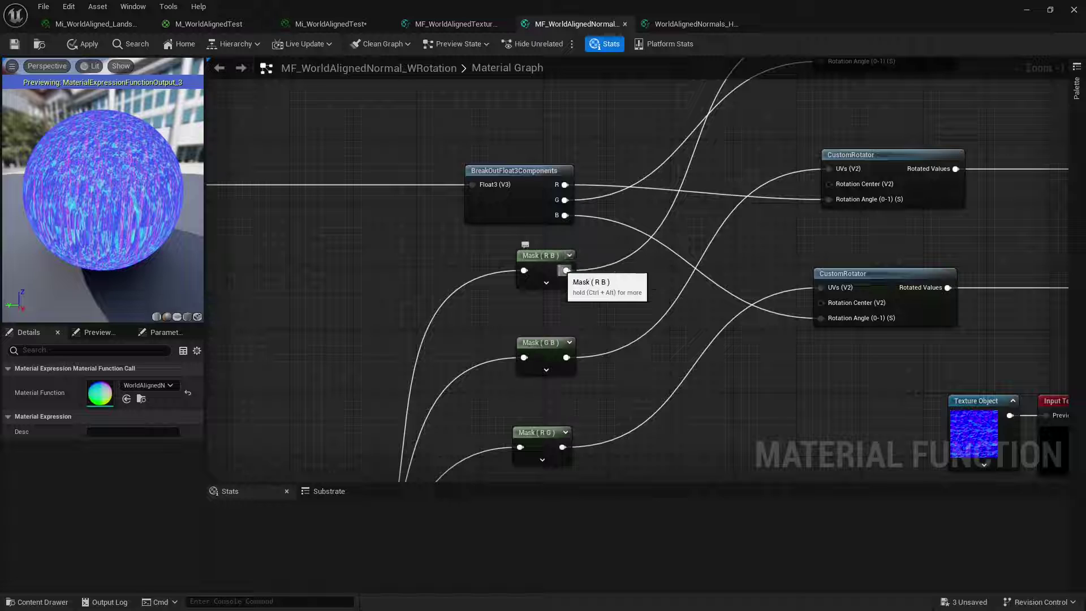
pyautogui.click(554, 259)
pyautogui.click(567, 357)
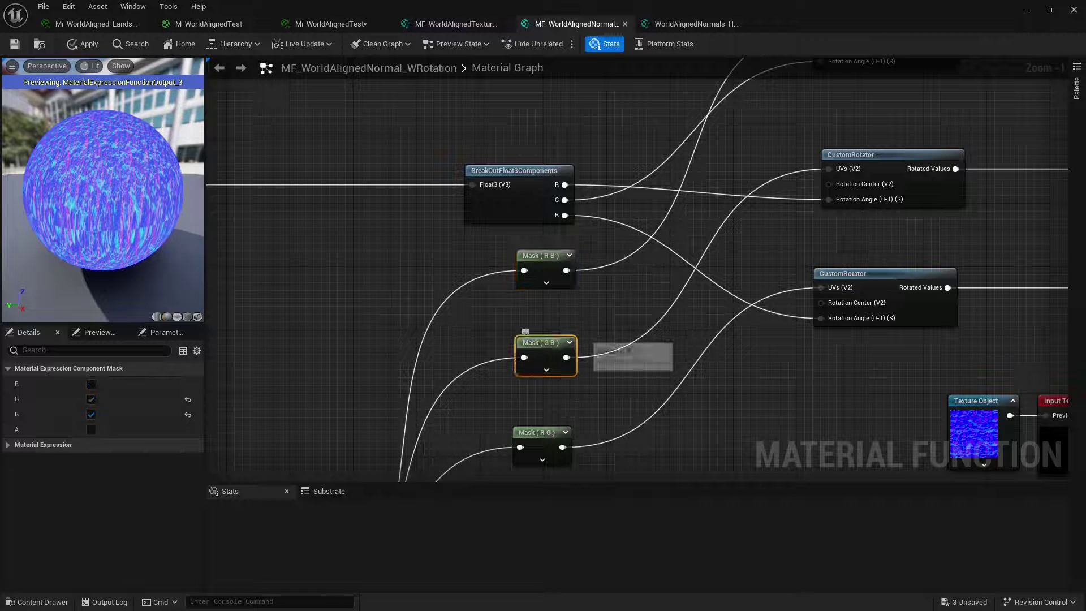
pyautogui.scroll(-2, 636, 271)
pyautogui.scroll(1, 637, 272)
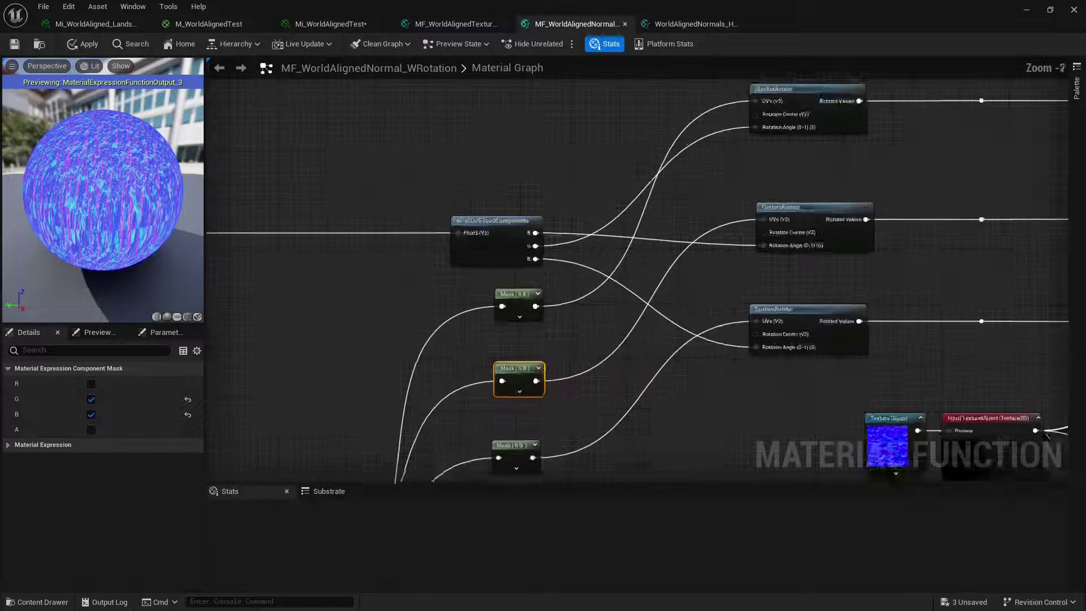
pyautogui.scroll(1, 558, 255)
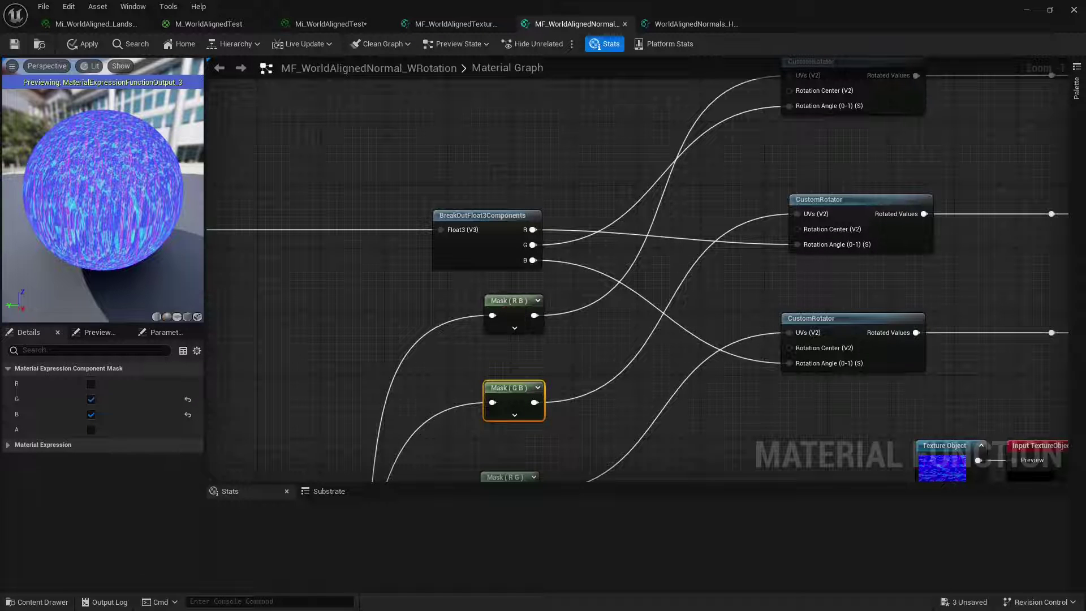
pyautogui.moveTo(494, 290); pyautogui.dragTo(497, 359, button='right')
# Glance through the high quality normals function and other open assets, ending on M_WorldAlignedTest
pyautogui.click(694, 24)
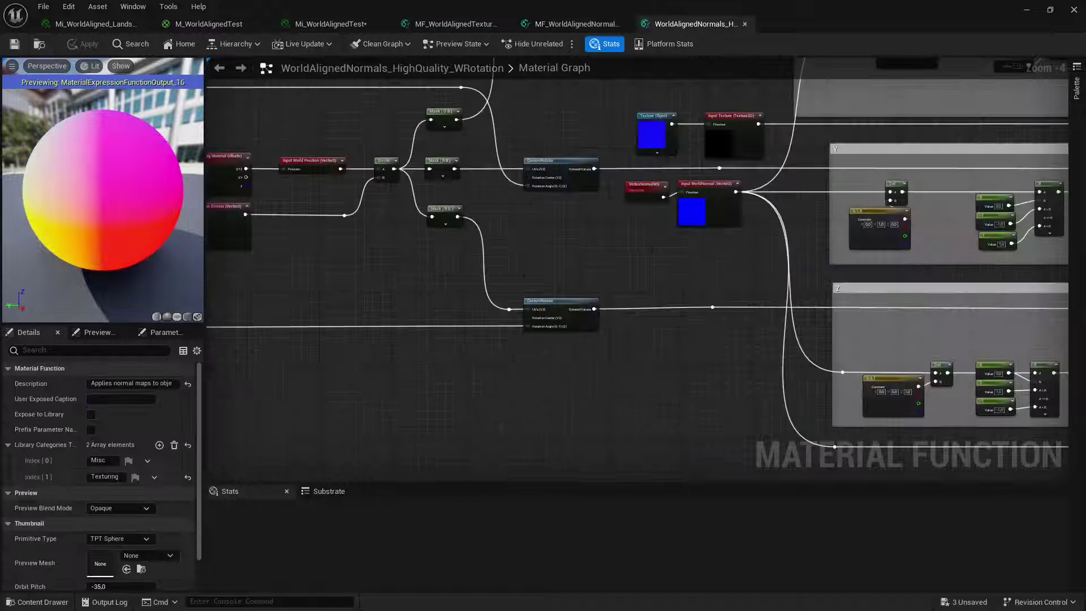
pyautogui.click(310, 25)
pyautogui.click(93, 24)
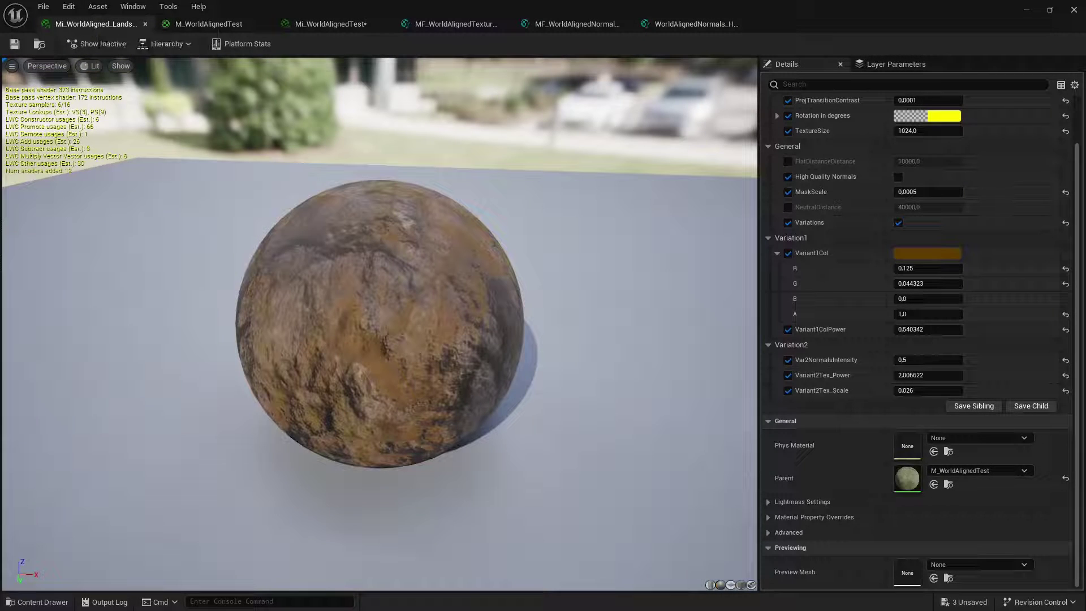
pyautogui.click(209, 25)
# Pan the M_WorldAlignedTest graph to its world-aligned function nodes, dismissing the node menu
pyautogui.rightClick(629, 316)
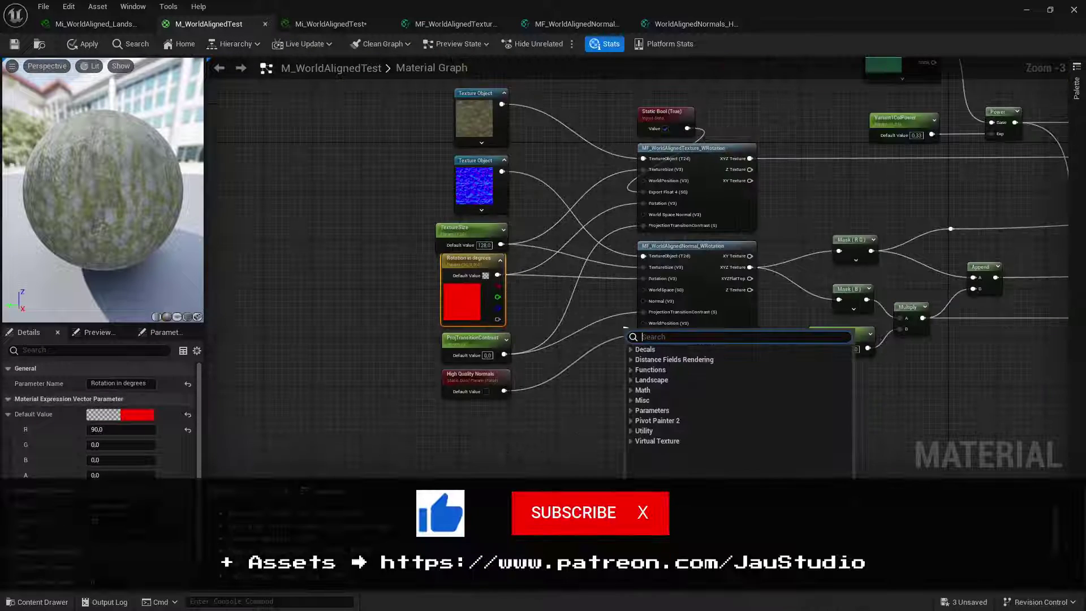
pyautogui.moveTo(628, 316); pyautogui.dragTo(585, 252, button='right')
pyautogui.click(585, 252)
pyautogui.moveTo(755, 352); pyautogui.dragTo(735, 406, button='right')
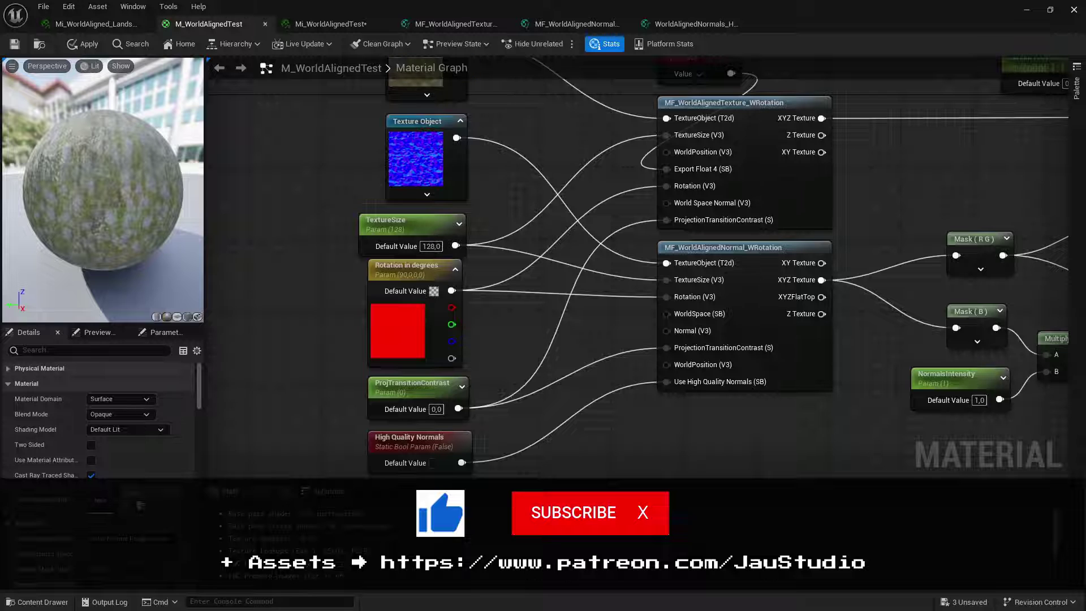
pyautogui.scroll(-8, 723, 94)
pyautogui.scroll(2, 466, 309)
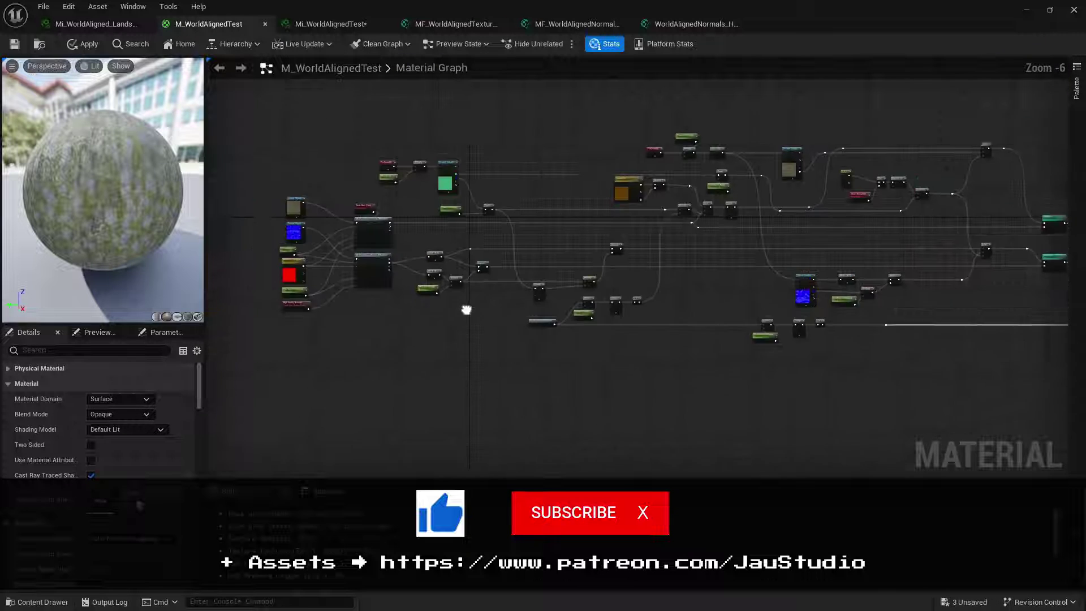
pyautogui.scroll(1, 347, 319)
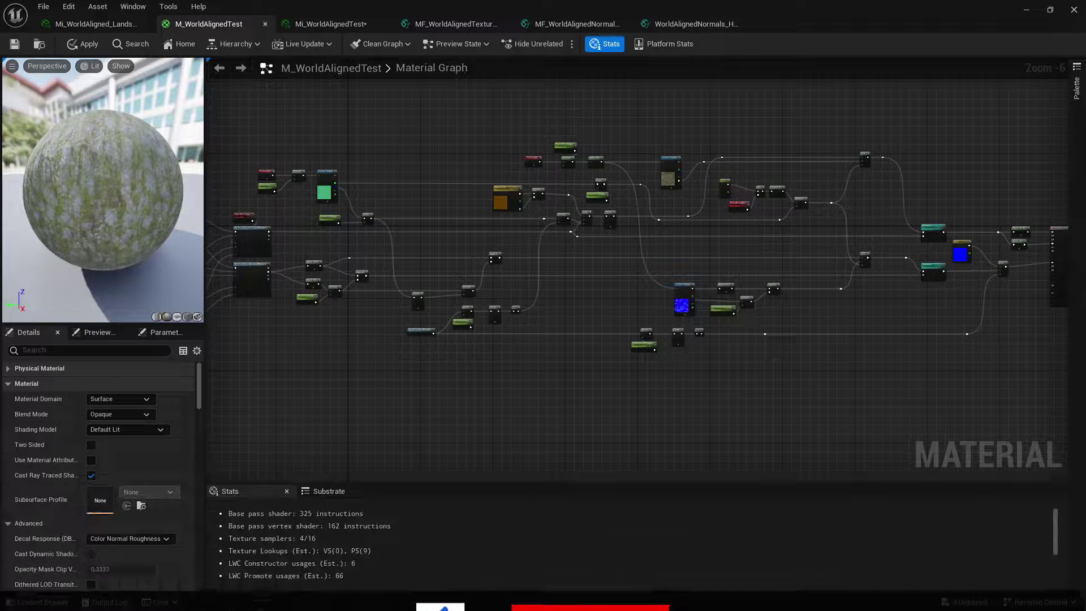
pyautogui.scroll(4, 943, 226)
pyautogui.scroll(1, 890, 270)
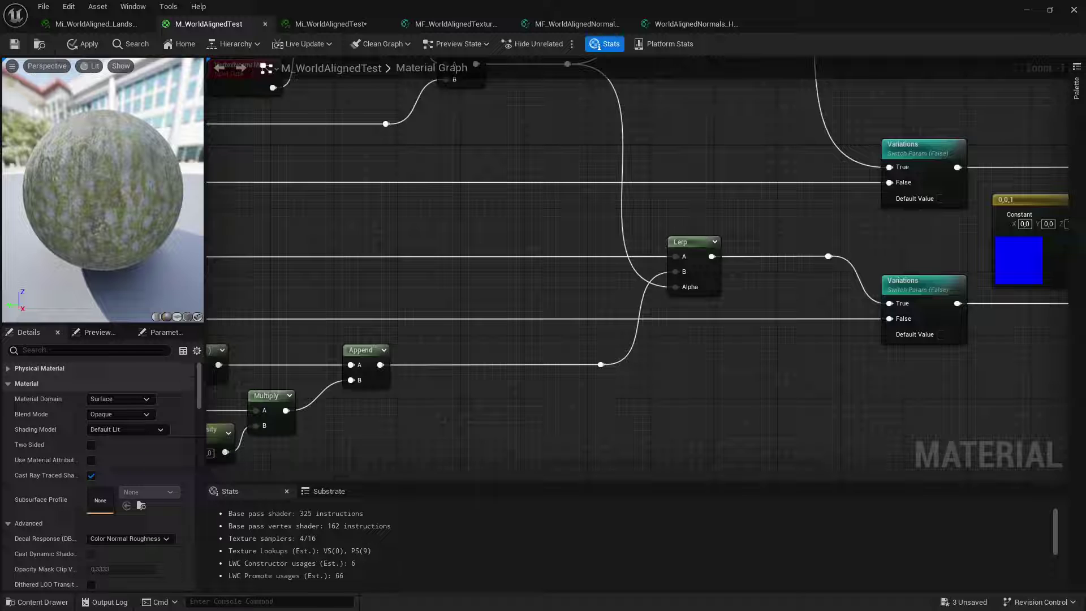
# Review the Texture Sample, VertexNormalWS and Texture Object nodes, then revisit the landscape material instance
pyautogui.moveTo(637, 255); pyautogui.dragTo(637, 374, button='right')
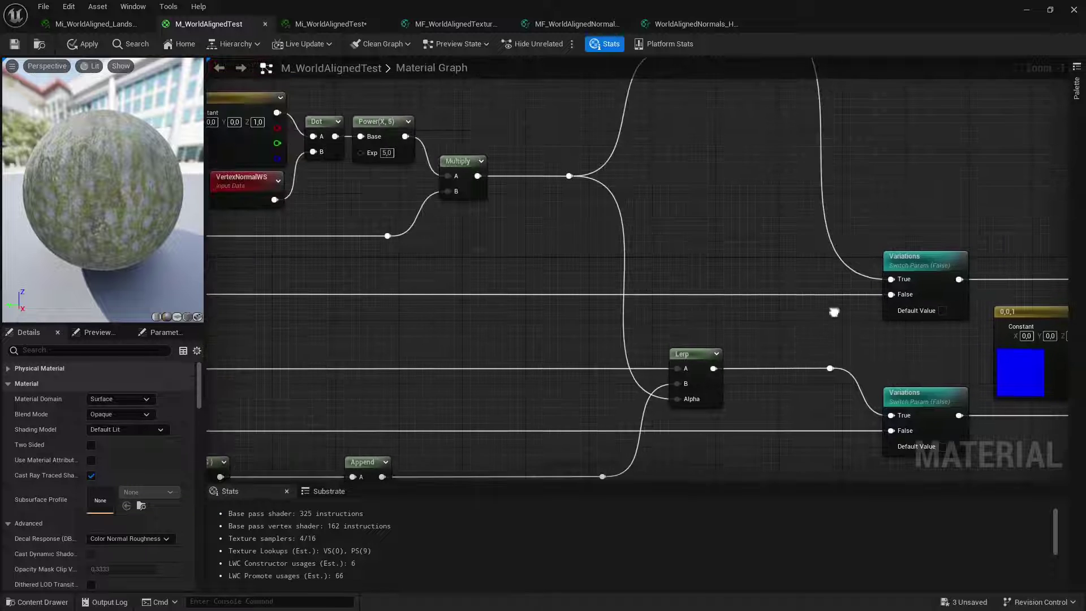
pyautogui.scroll(-2, 637, 271)
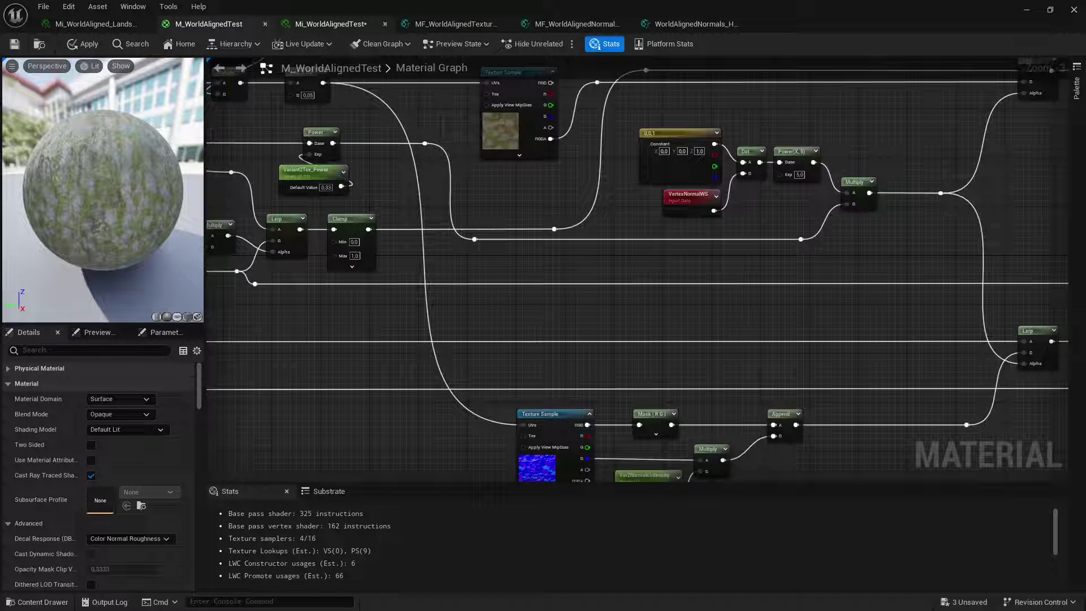
pyautogui.moveTo(424, 212); pyautogui.dragTo(764, 297, button='right')
pyautogui.moveTo(679, 212); pyautogui.dragTo(323, 348, button='right')
pyautogui.moveTo(594, 254); pyautogui.dragTo(832, 273, button='right')
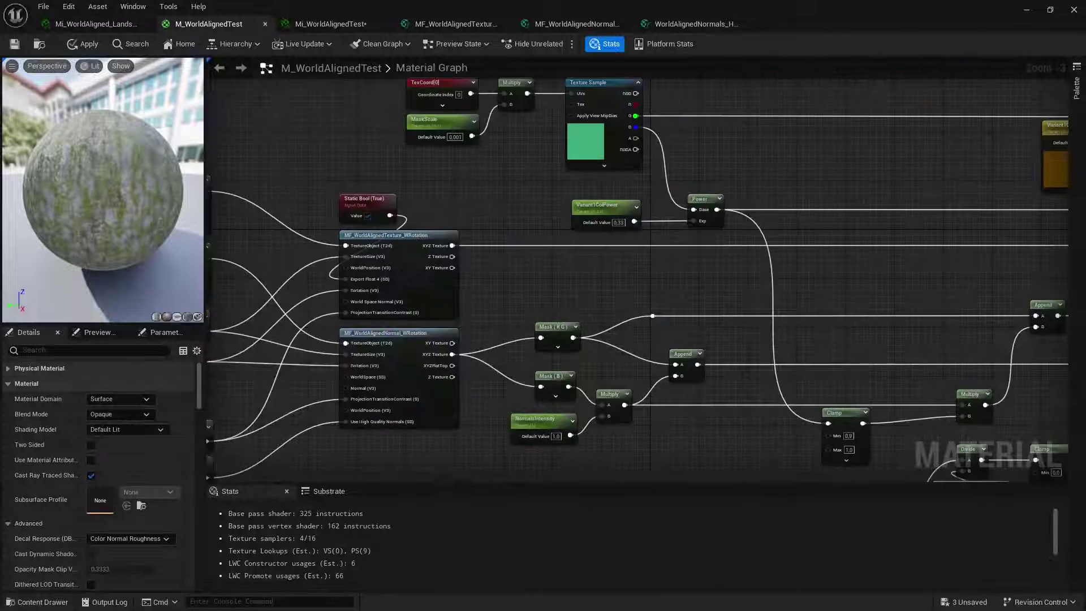
pyautogui.scroll(-5, 636, 297)
pyautogui.click(94, 24)
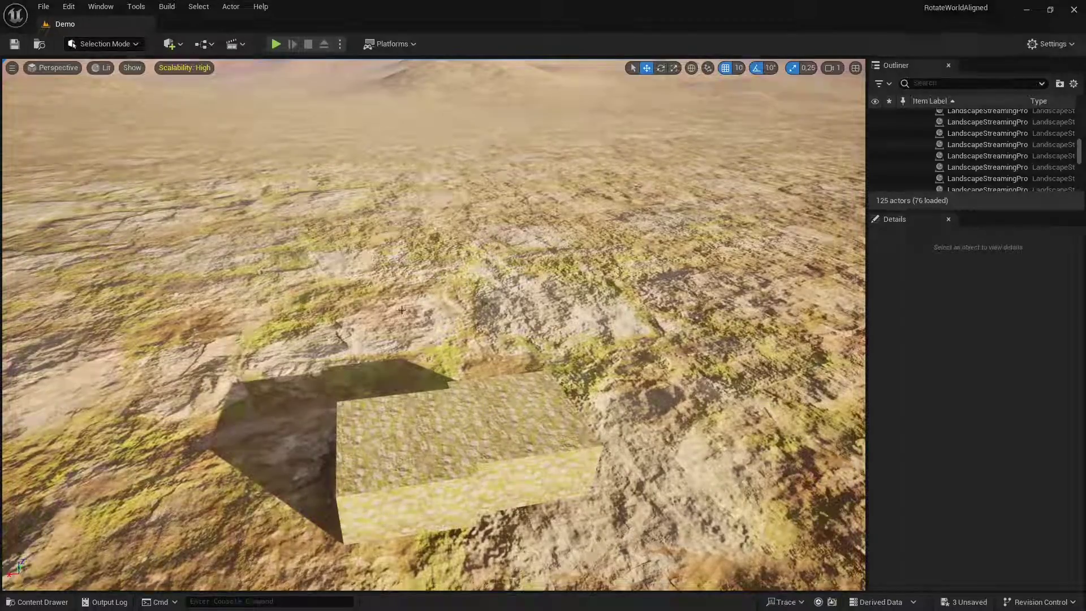
pyautogui.moveTo(509, 357); pyautogui.dragTo(441, 457, button='right')
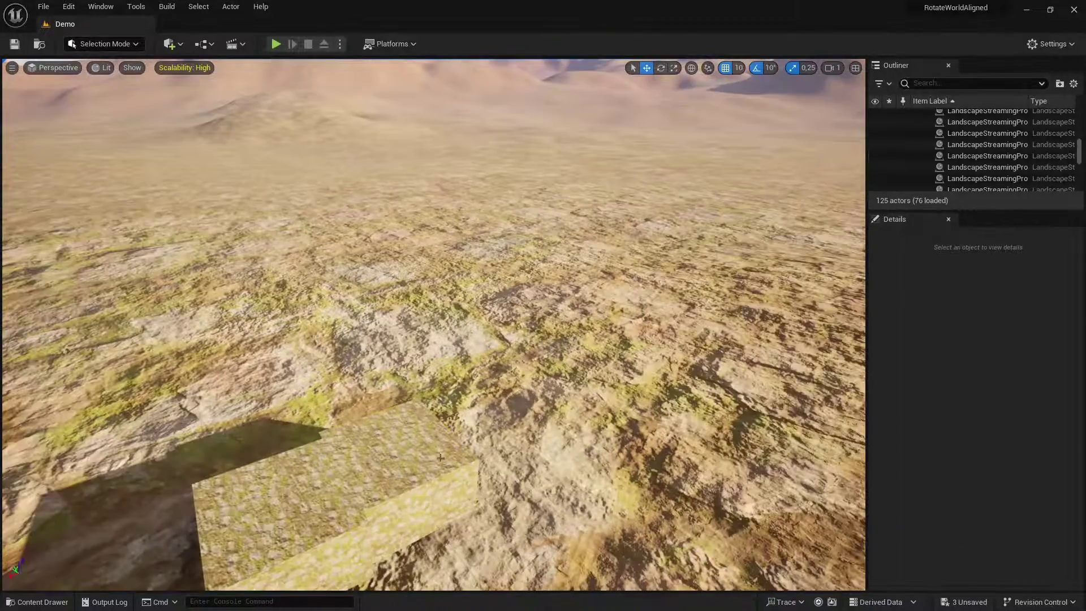
pyautogui.click(440, 457)
pyautogui.press('f')
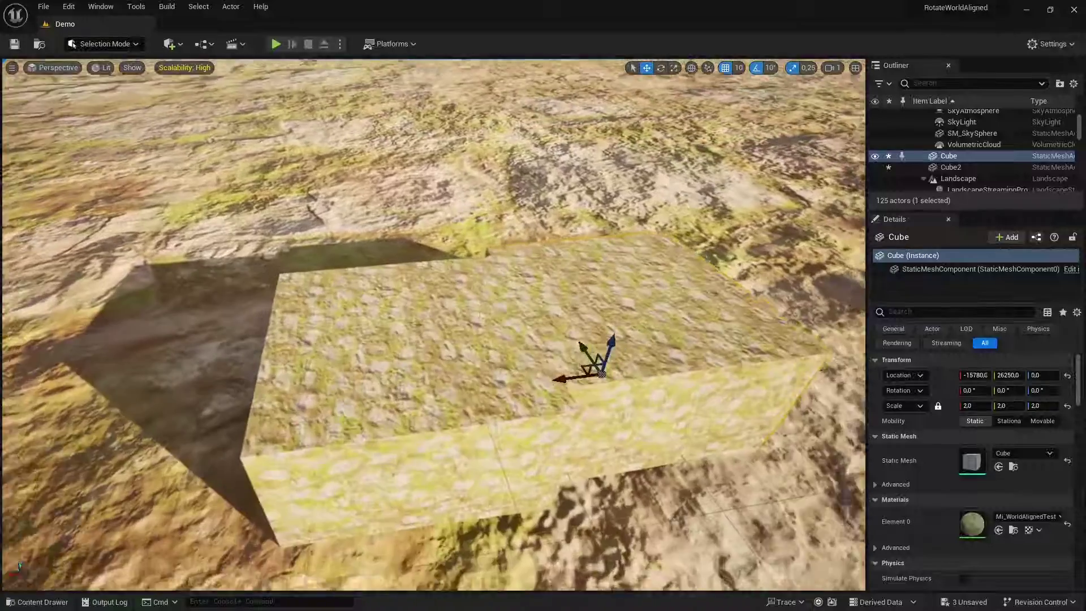
pyautogui.click(382, 357)
pyautogui.moveTo(543, 340); pyautogui.dragTo(476, 340, button='right')
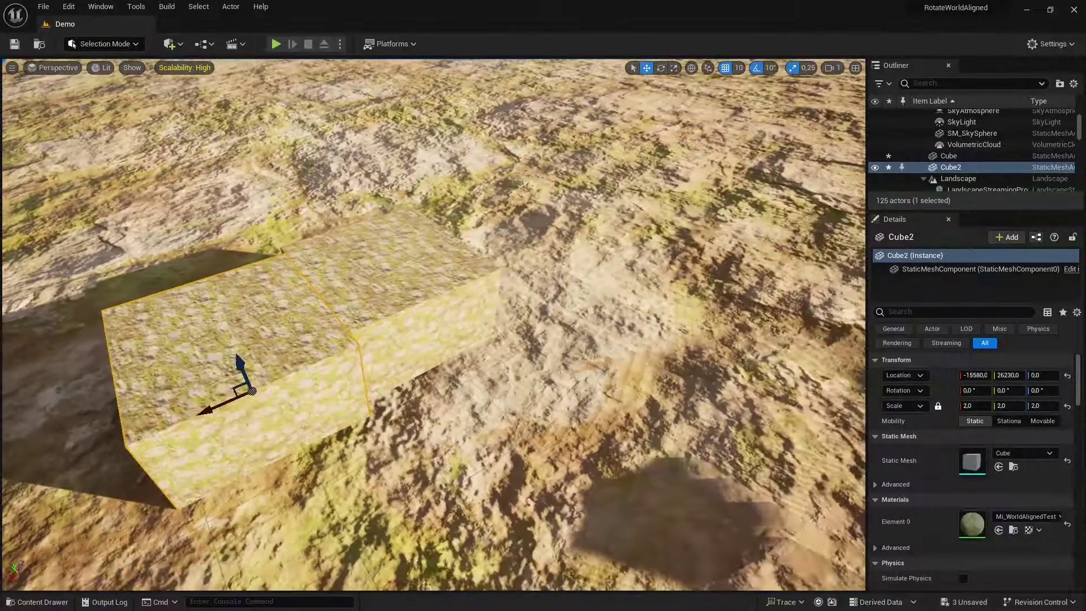
pyautogui.rightClick(729, 100)
pyautogui.moveTo(729, 101); pyautogui.dragTo(594, 255, button='right')
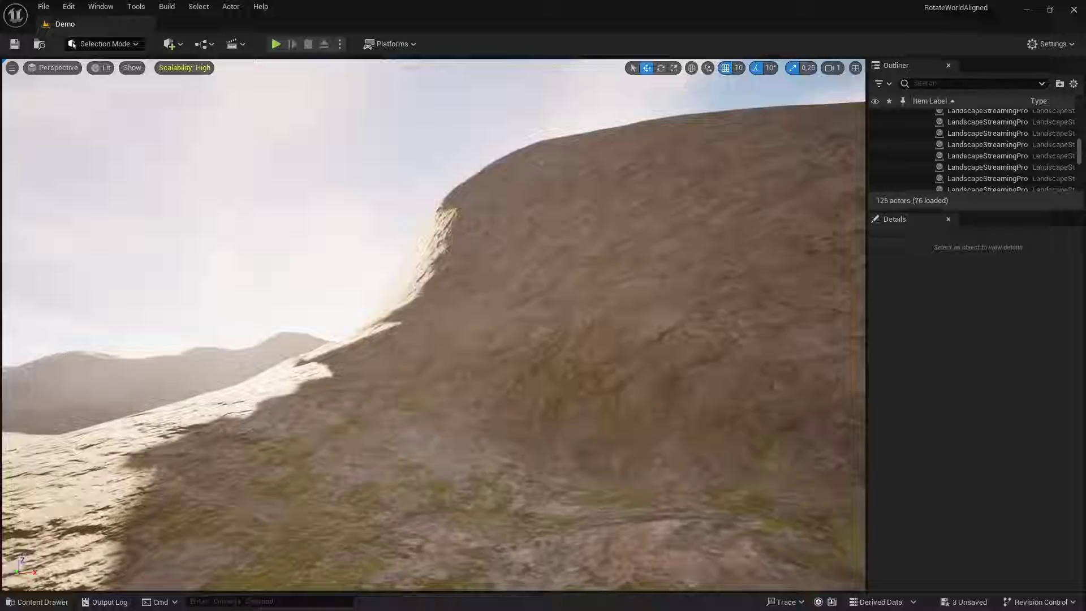
pyautogui.moveTo(544, 340); pyautogui.dragTo(441, 340, button='right')
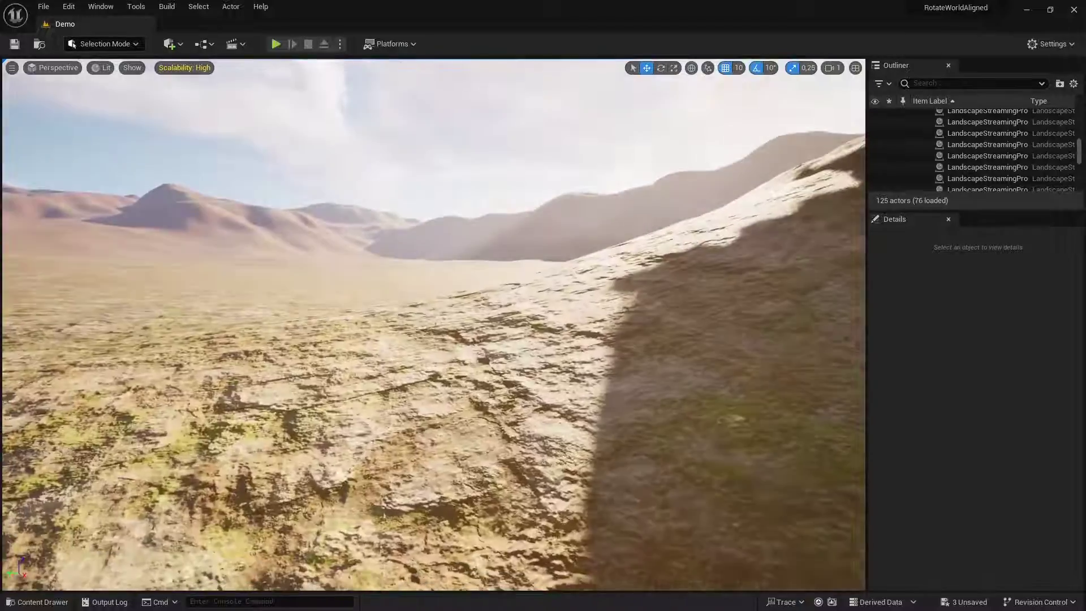
pyautogui.moveTo(543, 339); pyautogui.dragTo(628, 331, button='right')
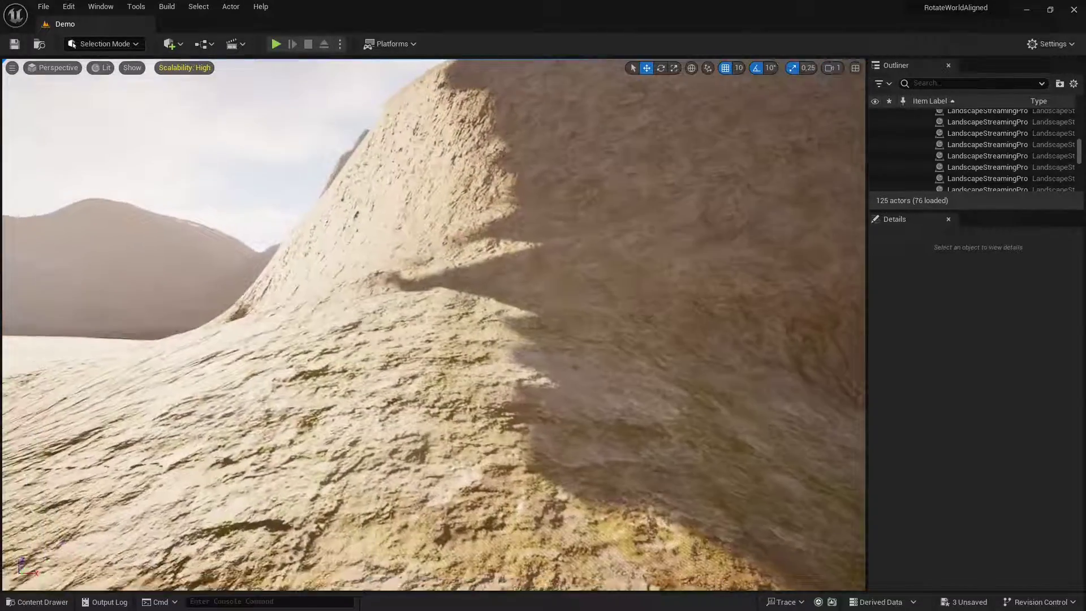
pyautogui.moveTo(544, 340)
pyautogui.mouseDown(button='right')
pyautogui.moveTo(509, 314)
pyautogui.moveTo(450, 331)
pyautogui.mouseUp(button='right')
pyautogui.moveTo(534, 392); pyautogui.dragTo(475, 391, button='right')
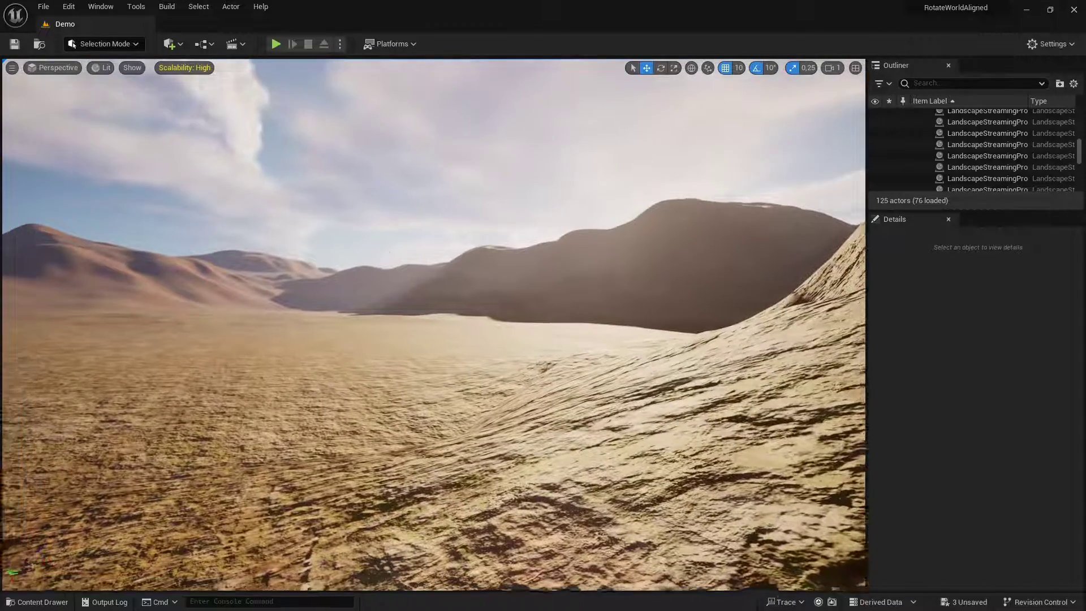
pyautogui.moveTo(453, 346); pyautogui.dragTo(258, 225, button='right')
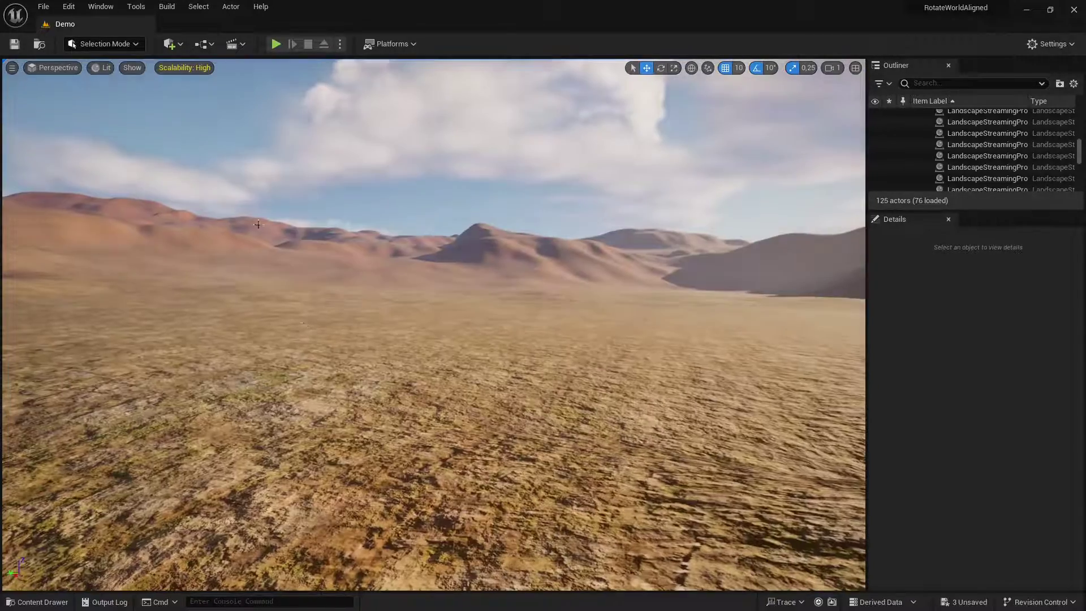
pyautogui.moveTo(553, 329)
pyautogui.mouseDown(button='right')
pyautogui.moveTo(493, 322)
pyautogui.moveTo(433, 373)
pyautogui.moveTo(433, 305)
pyautogui.moveTo(433, 374)
pyautogui.moveTo(450, 378)
pyautogui.moveTo(510, 373)
pyautogui.moveTo(510, 322)
pyautogui.mouseUp(button='right')
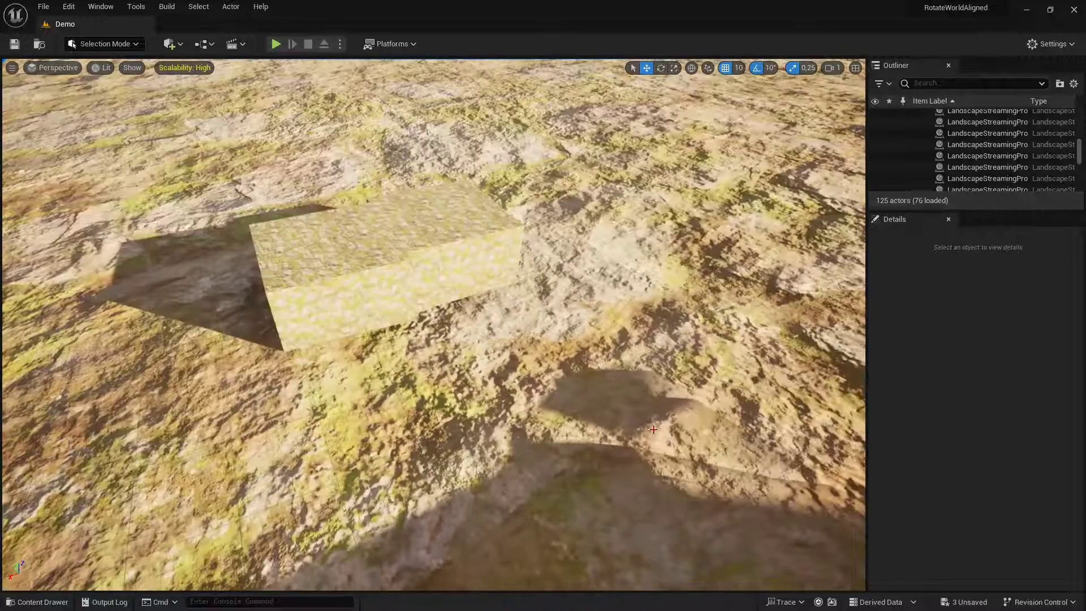